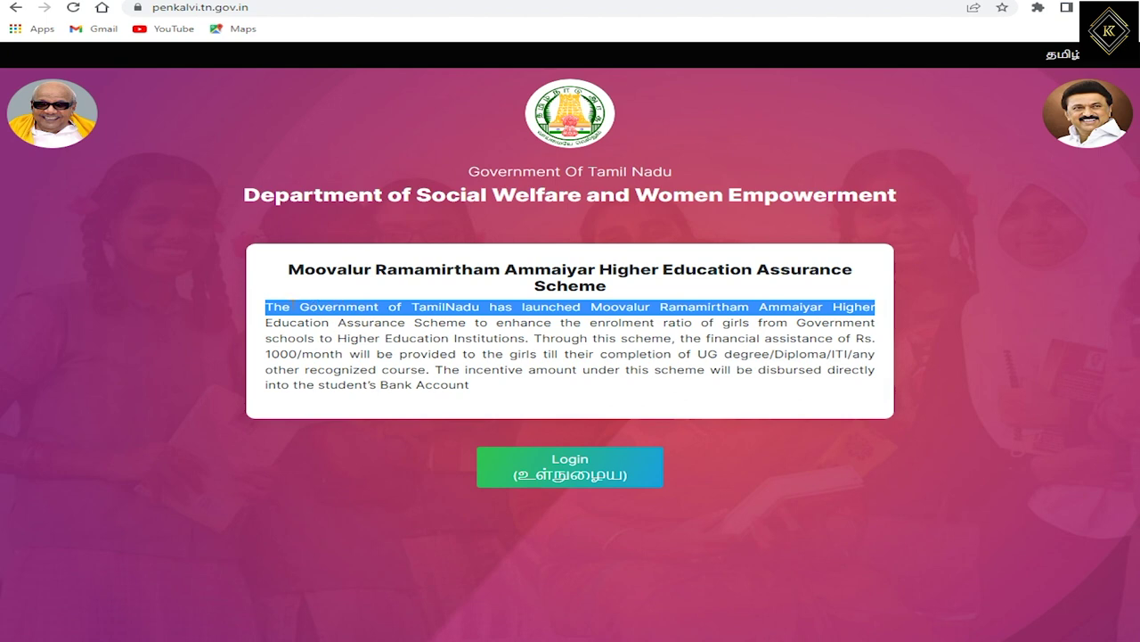
drag(266, 321, 882, 329)
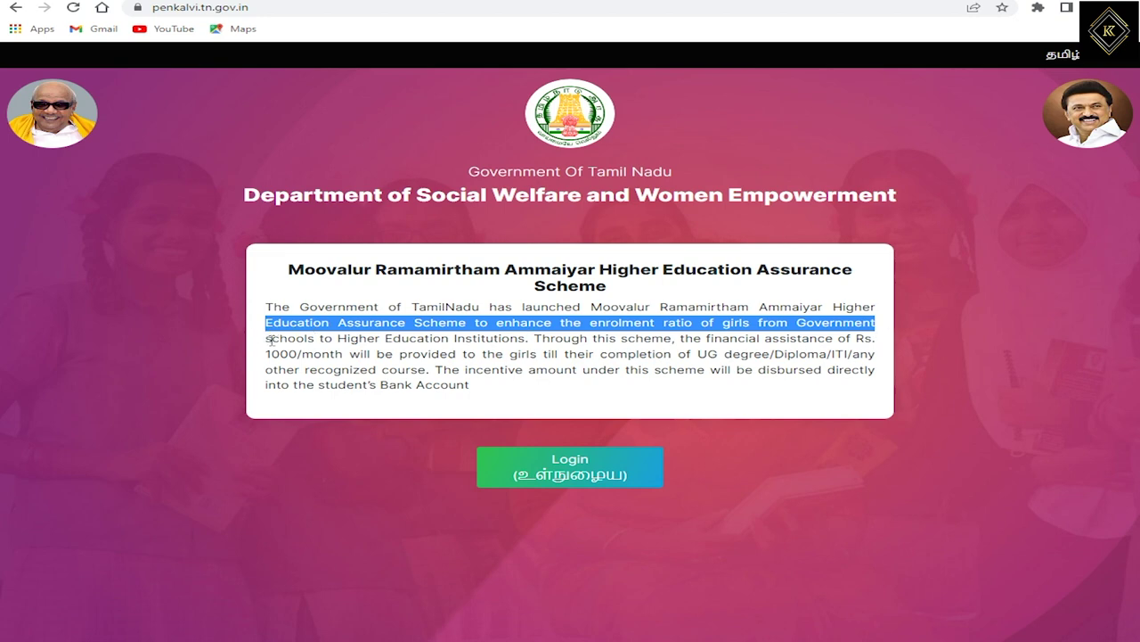
drag(269, 339, 885, 349)
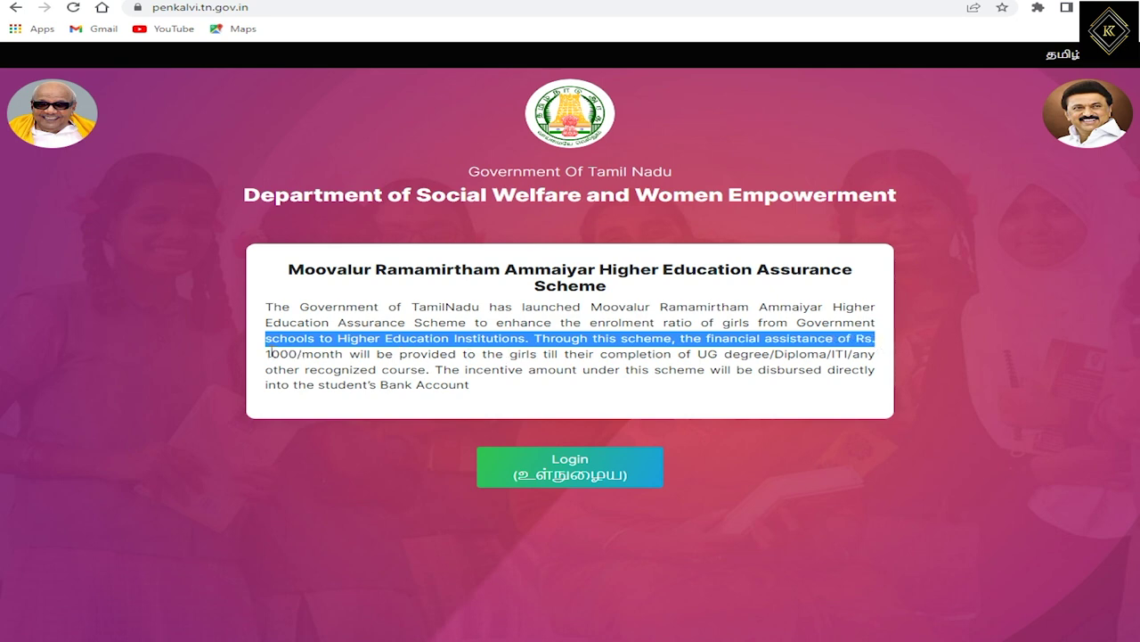
drag(268, 354, 870, 355)
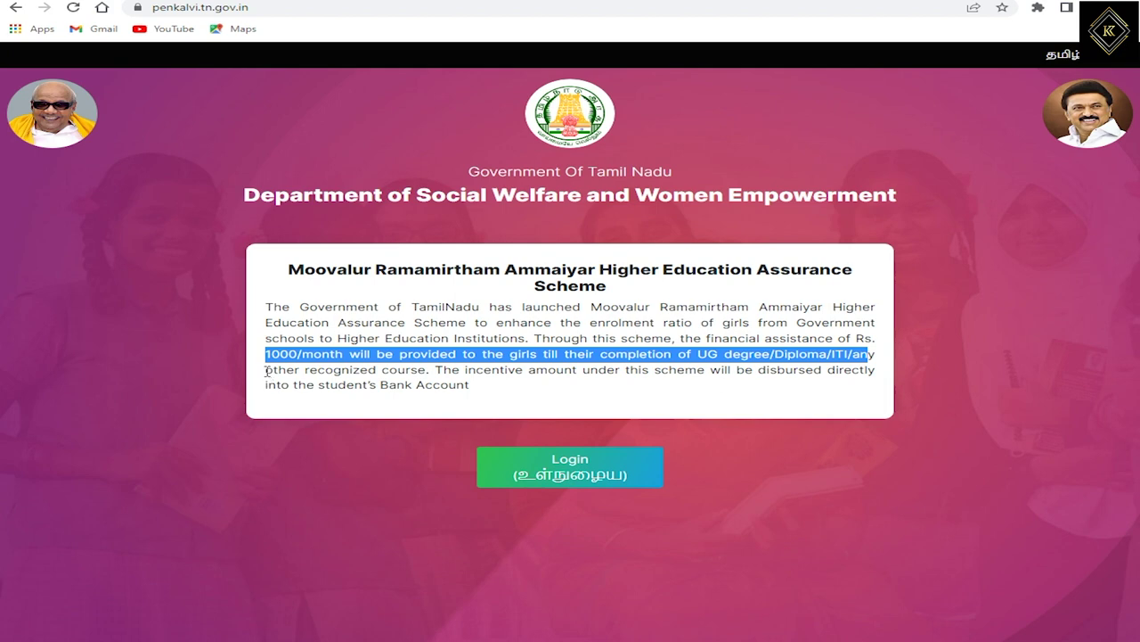
drag(267, 370, 437, 369)
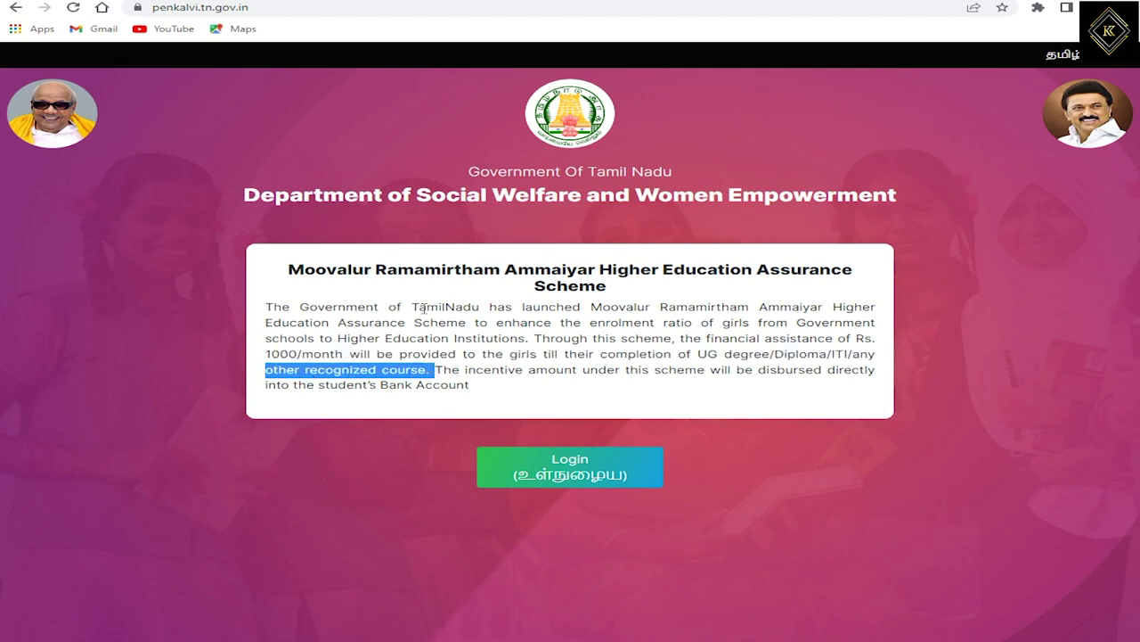
click(460, 378)
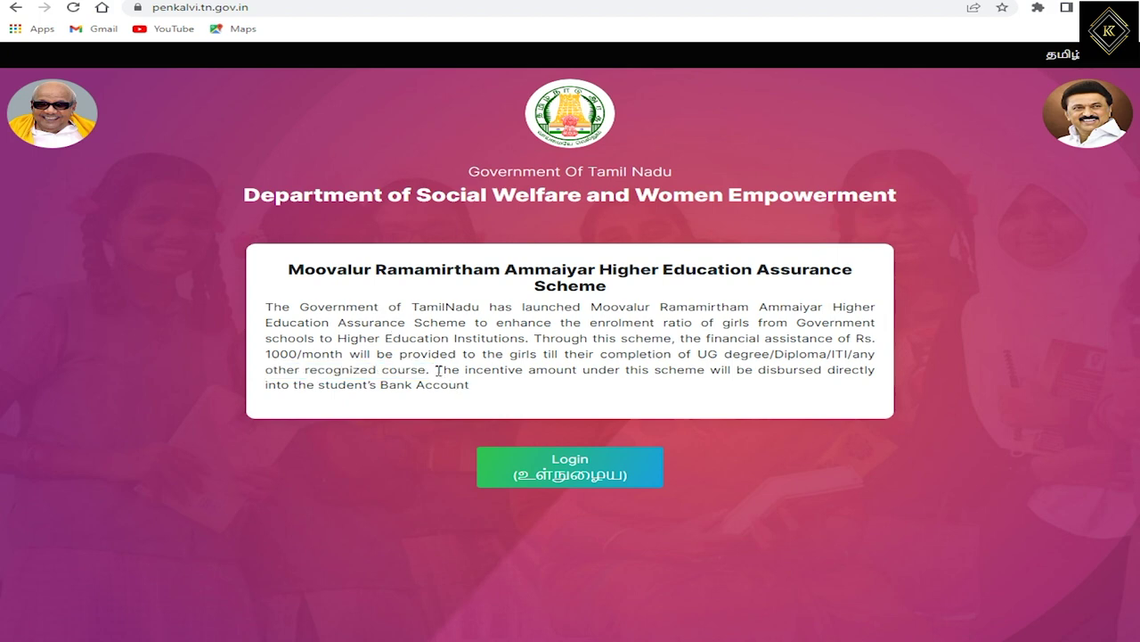
drag(438, 369, 478, 389)
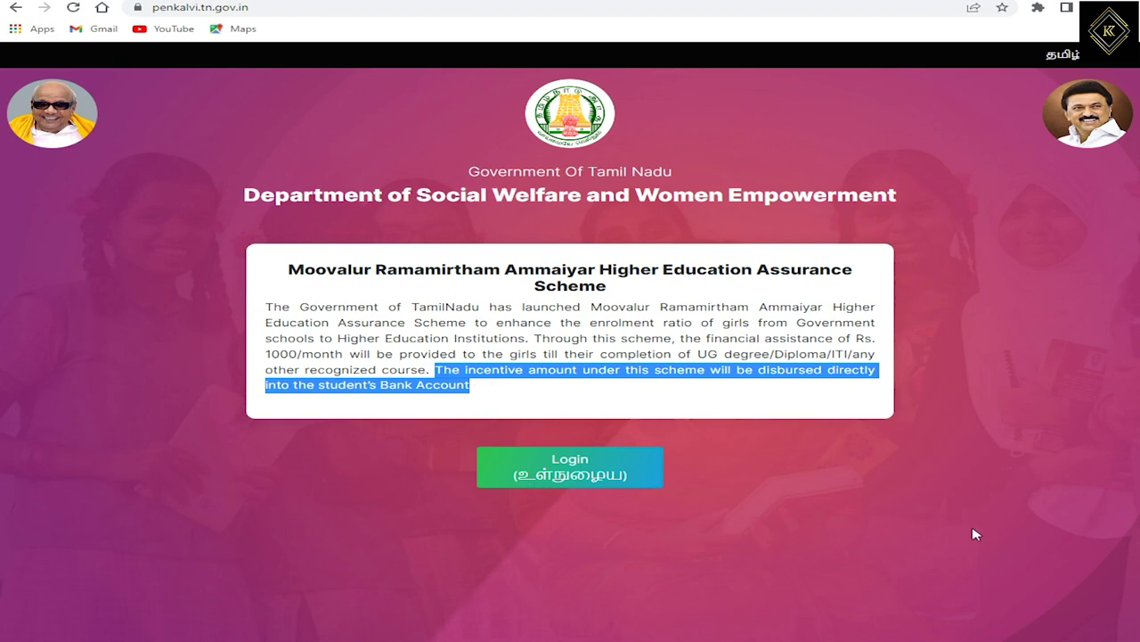
click(722, 463)
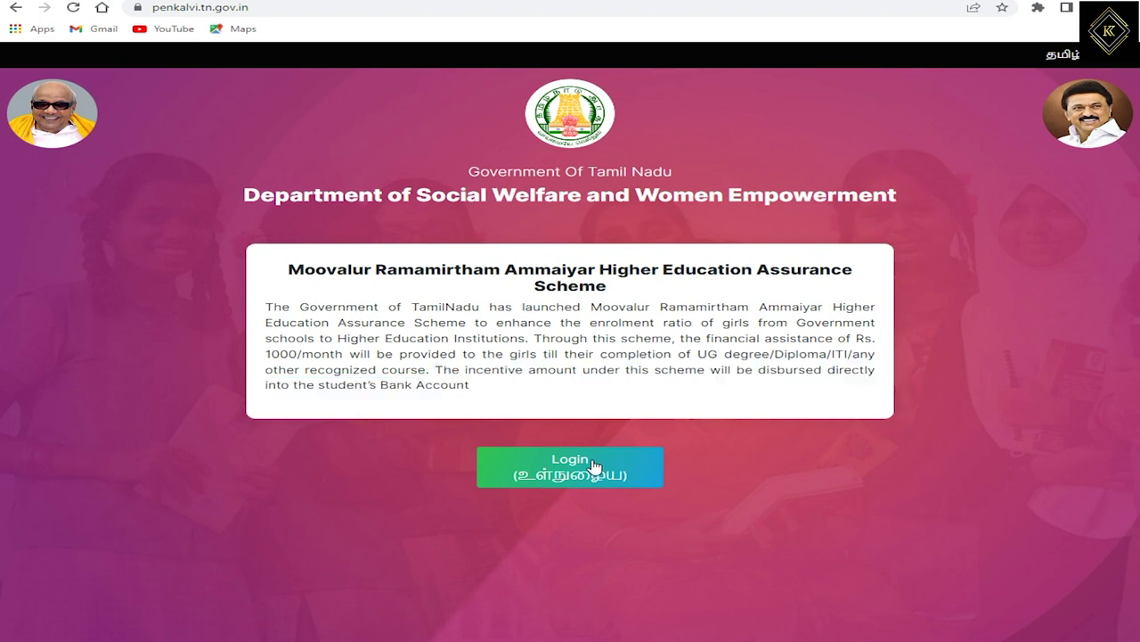
Register the student's mobile number for a new account and confirm the one-time code sent to it.
click(539, 468)
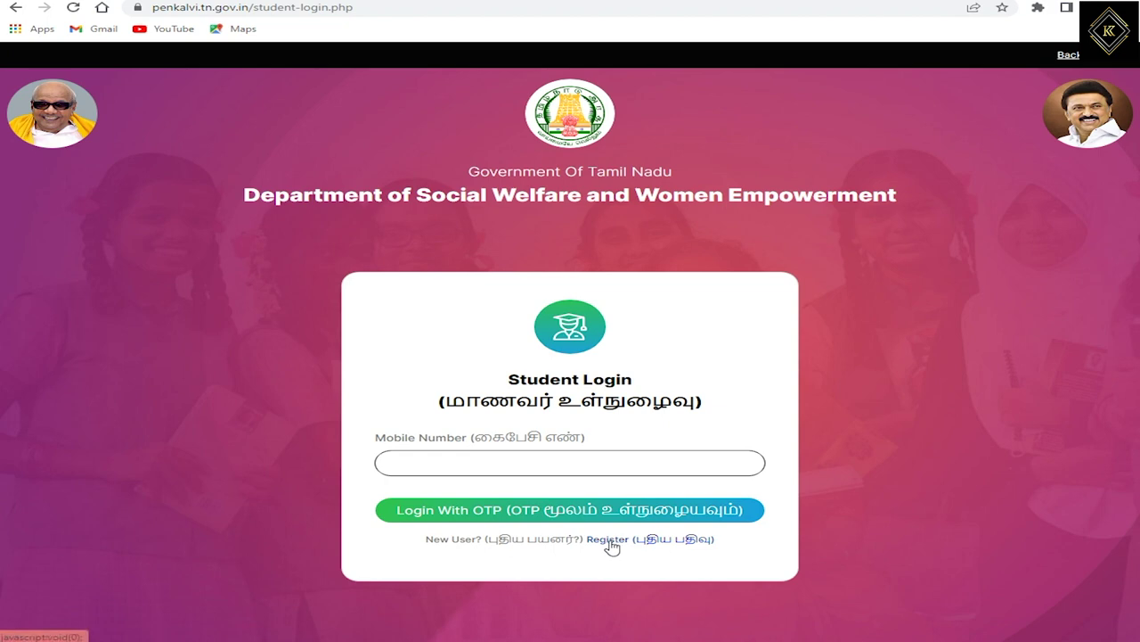
click(611, 541)
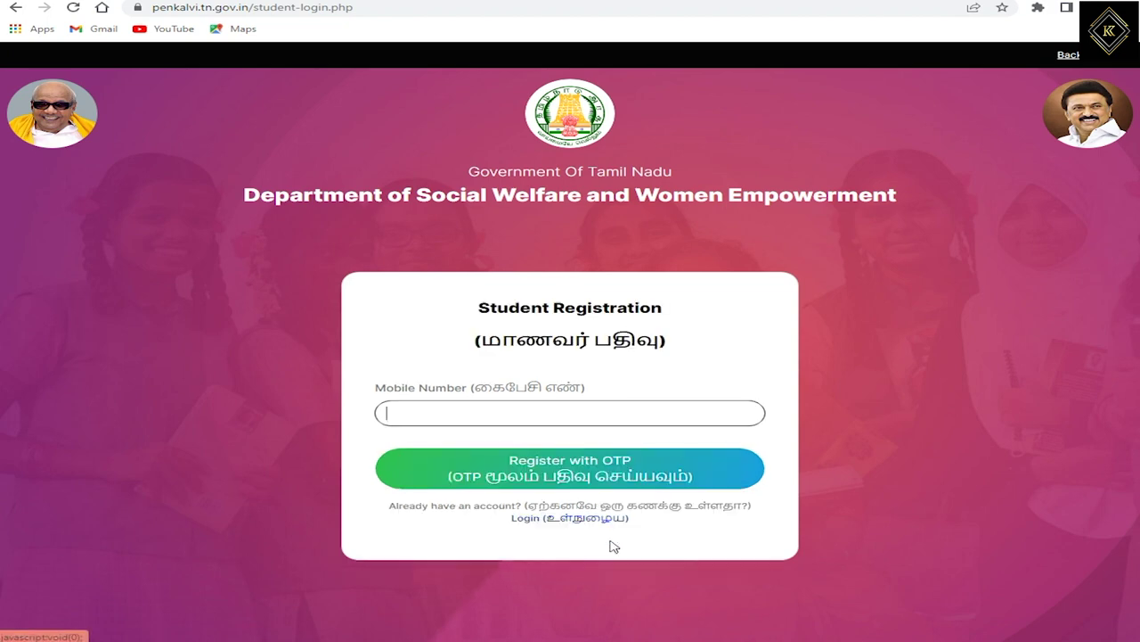
text(9876543)
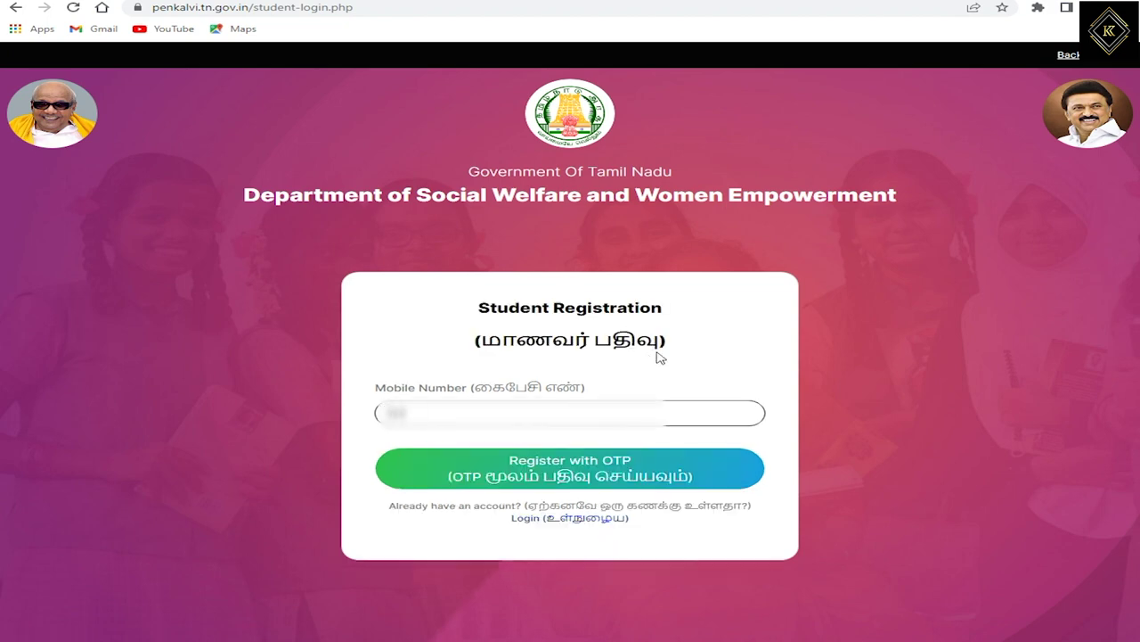
text(210)
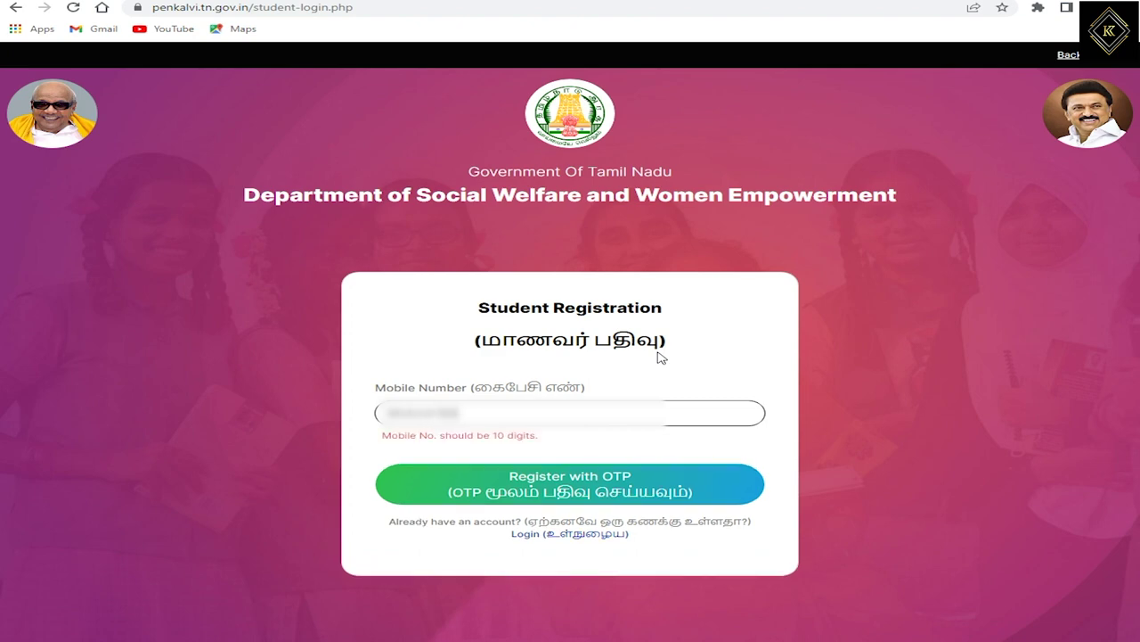
click(555, 478)
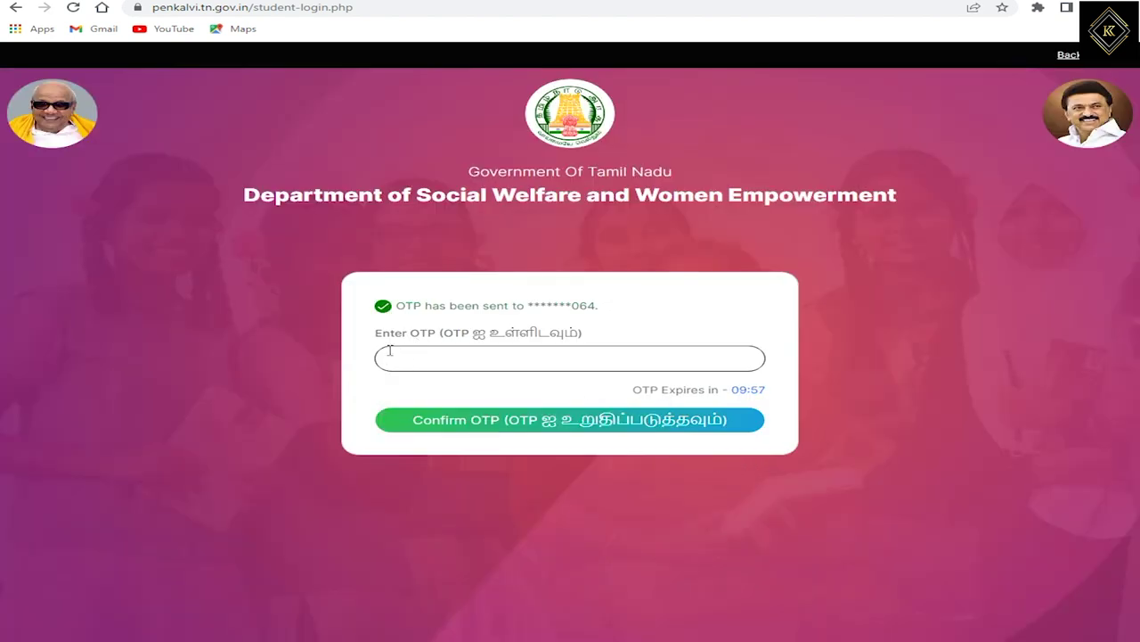
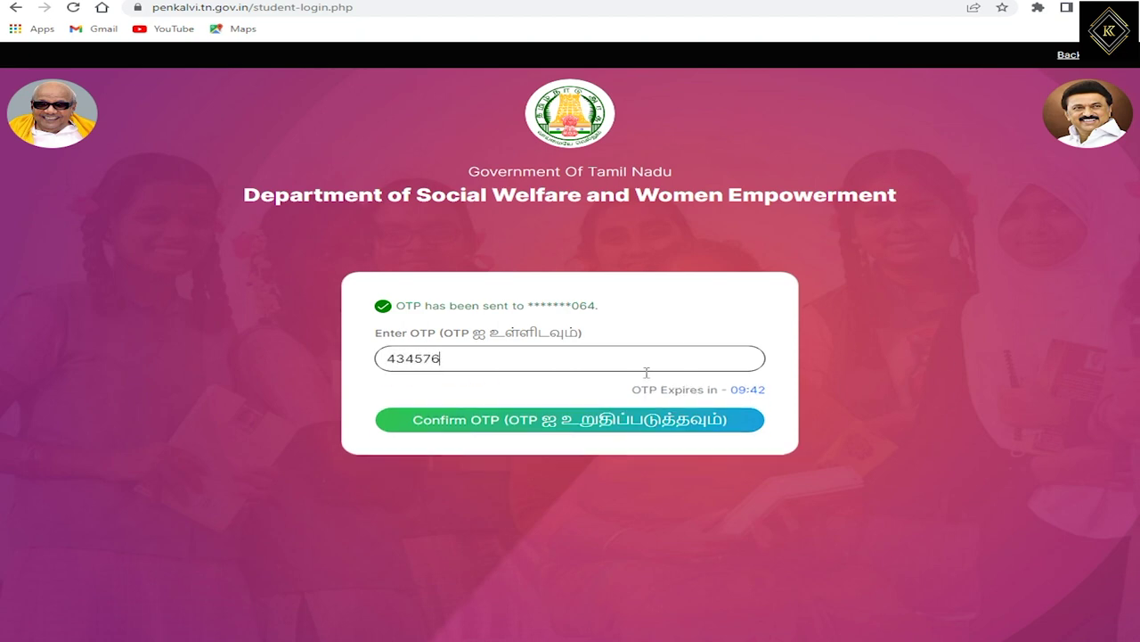
click(597, 426)
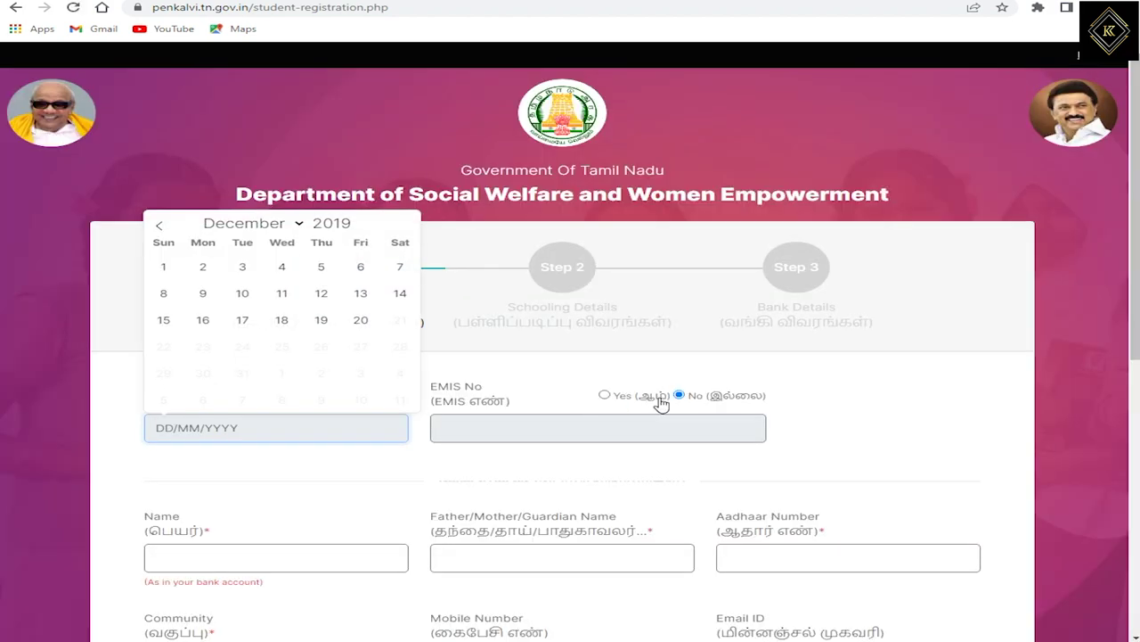
Set the date of birth to 10 December 2003 using the calendar's year 2003.
scroll(194, 493, down, 1)
click(193, 493)
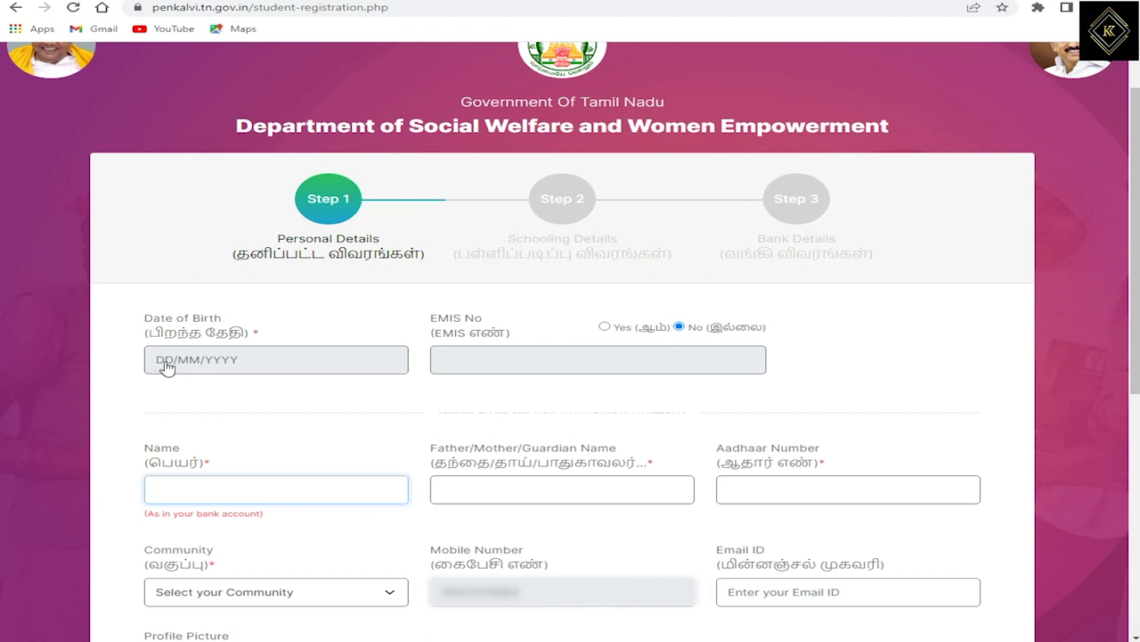
click(166, 367)
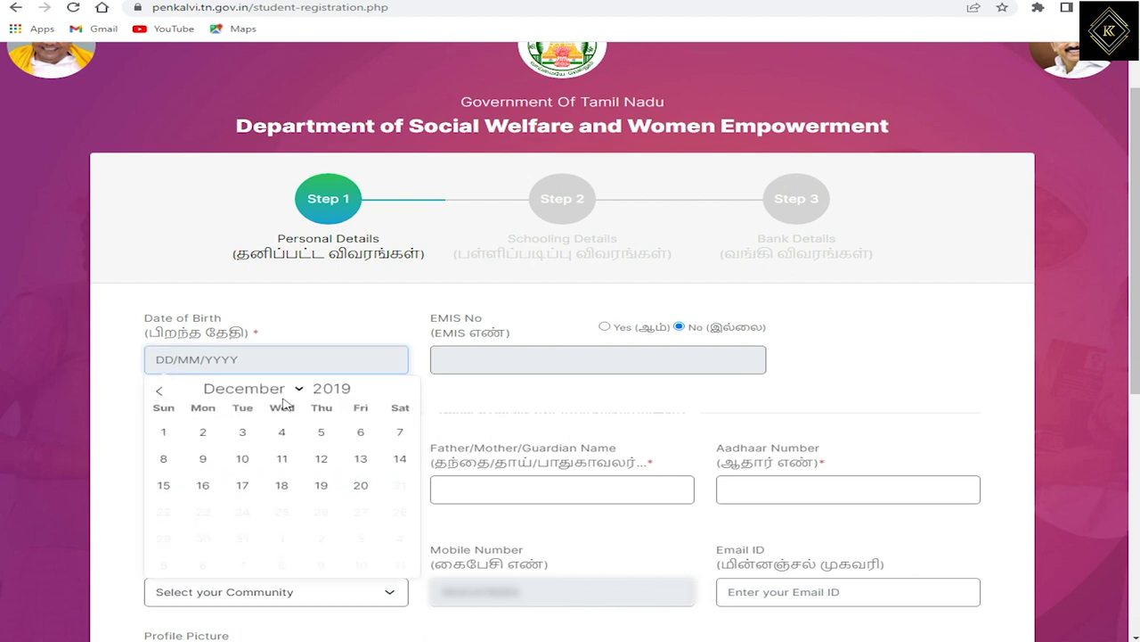
click(362, 394)
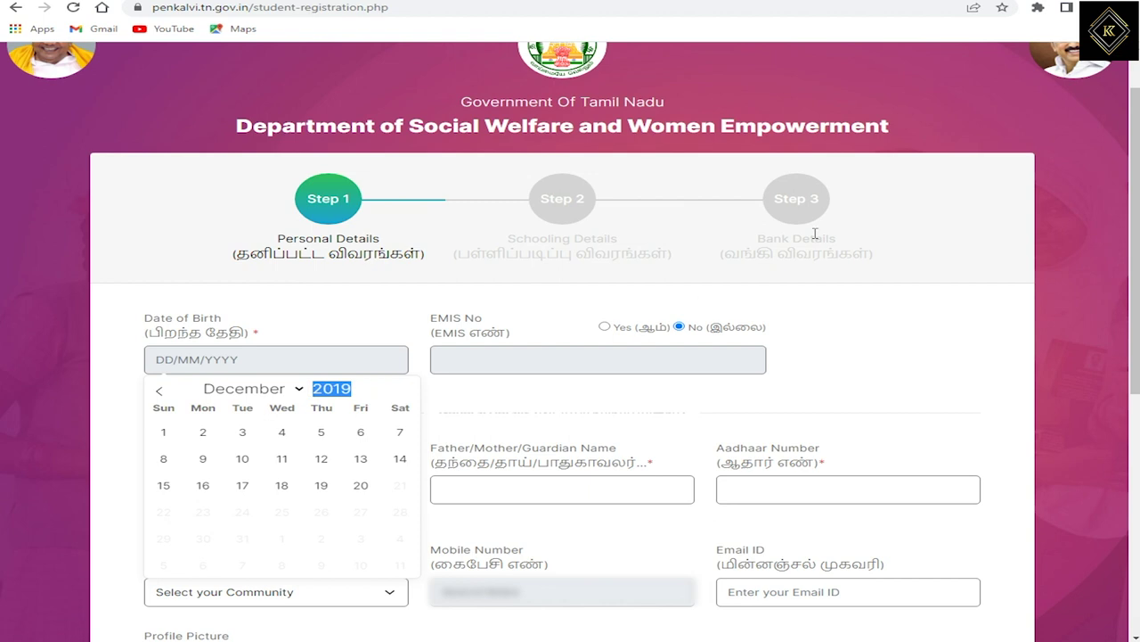
text(2003)
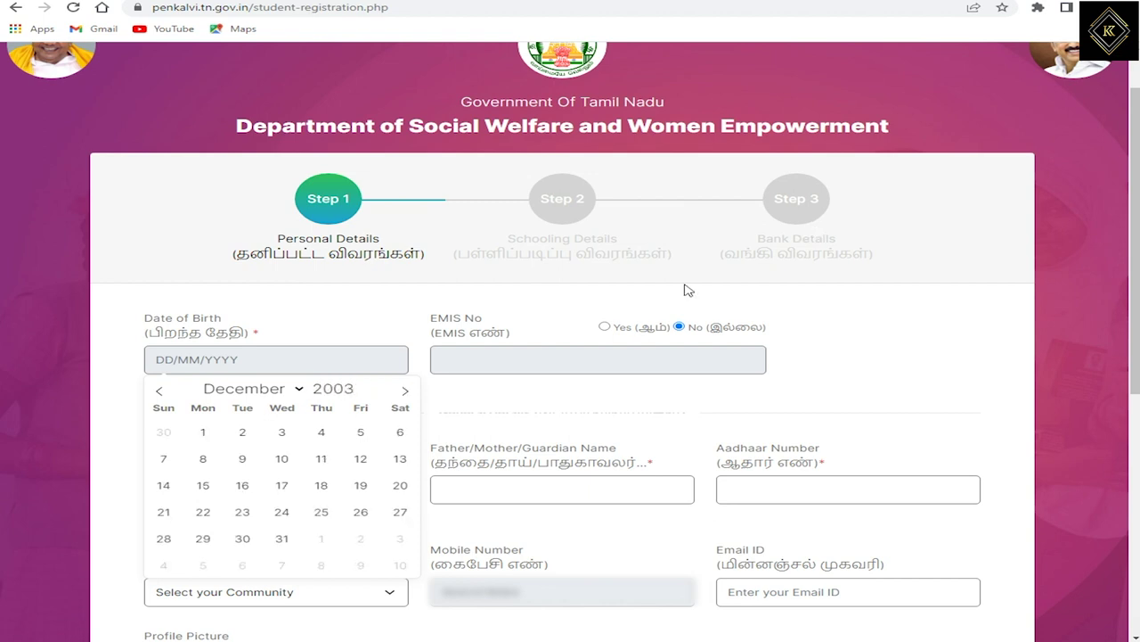
click(266, 447)
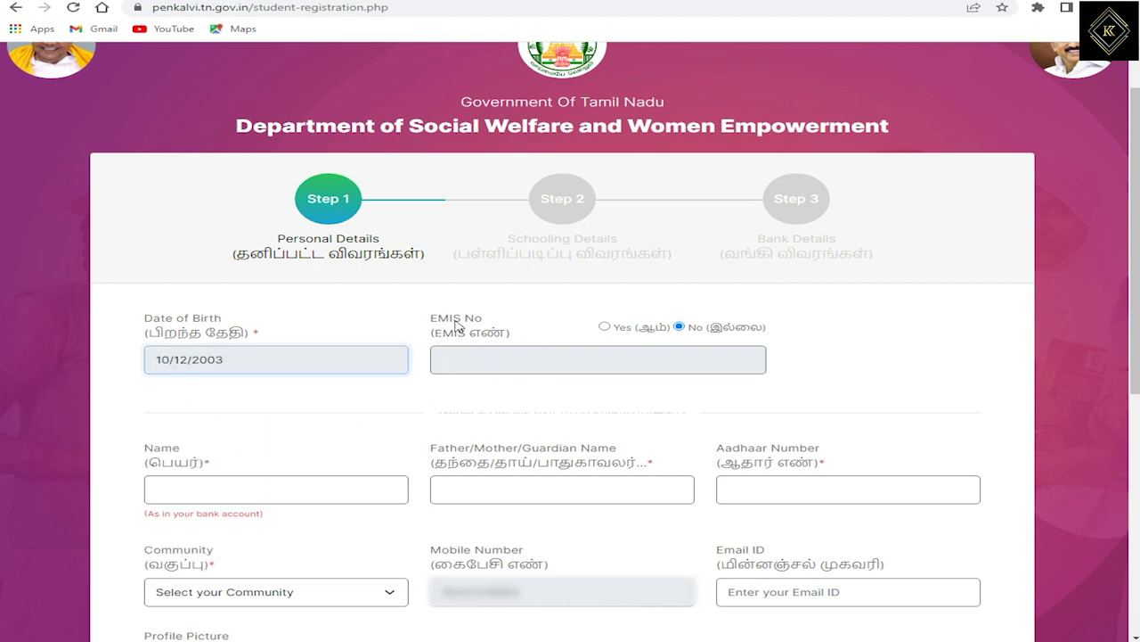
Toggle the EMIS No option to Yes and then back to No.
drag(435, 322, 547, 329)
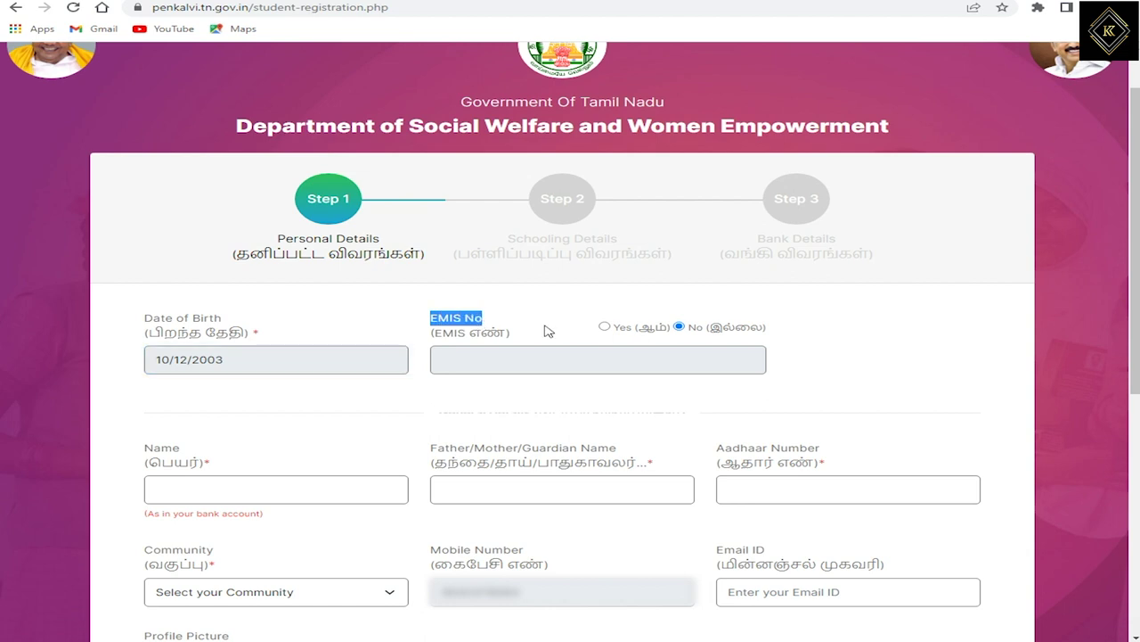
click(604, 328)
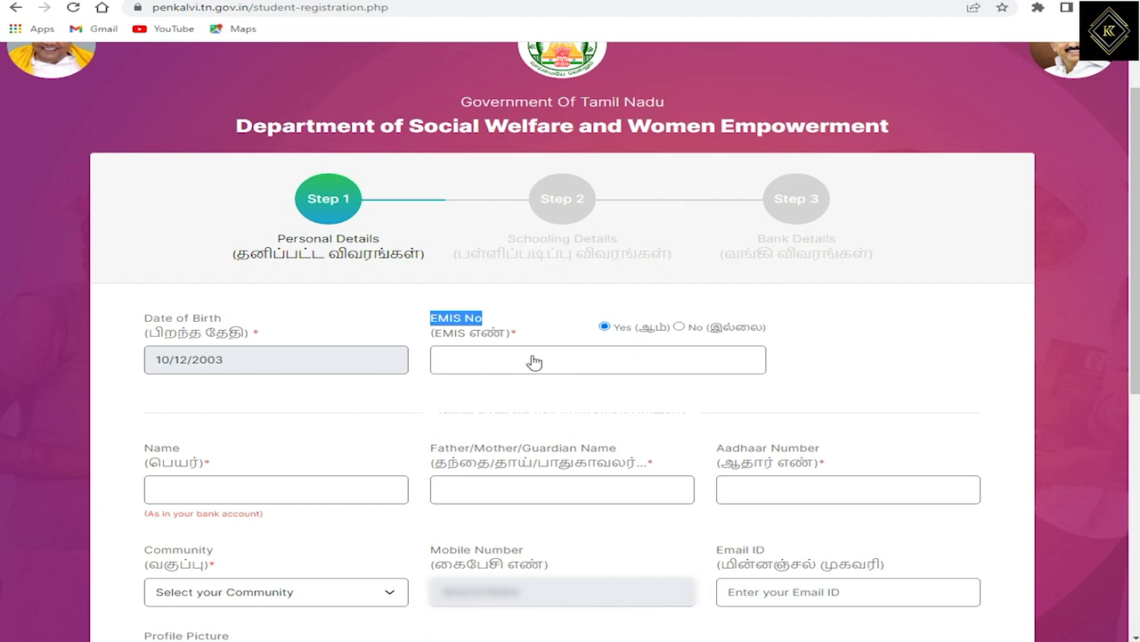
click(678, 328)
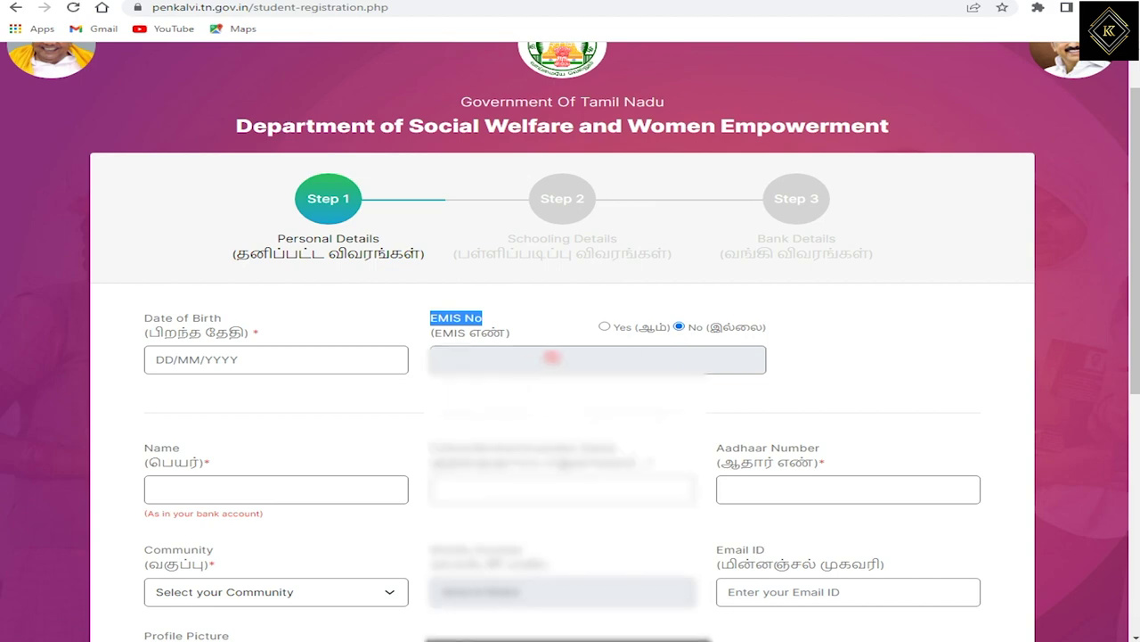
scroll(543, 356, down, 2)
Enter the student's name, the parent or guardian's name and the Aadhaar number.
click(222, 291)
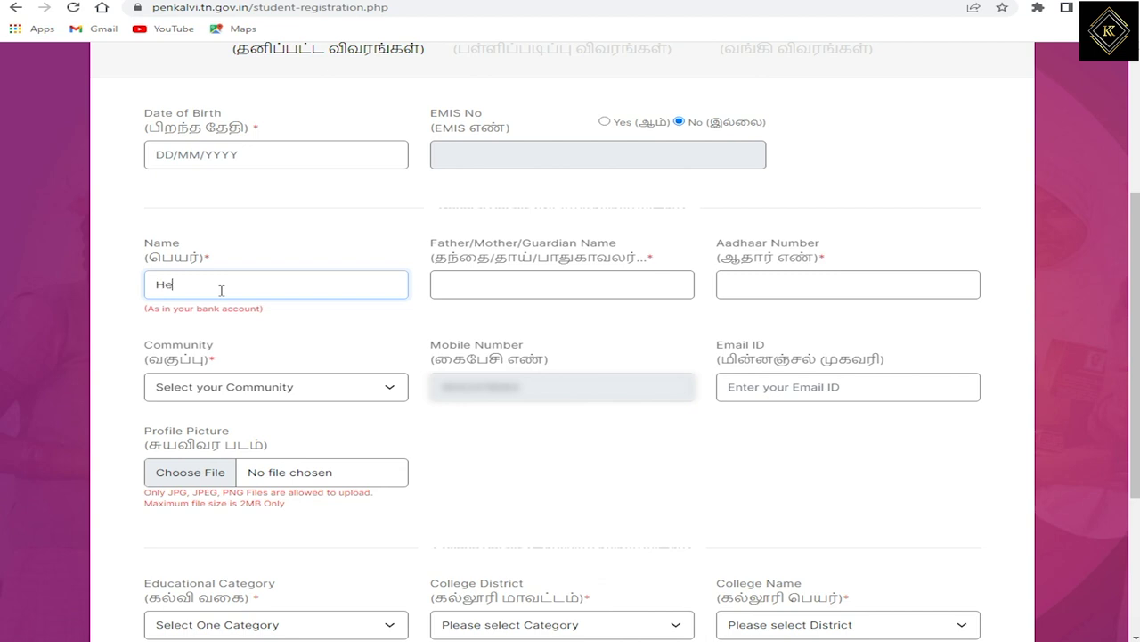
text(en)
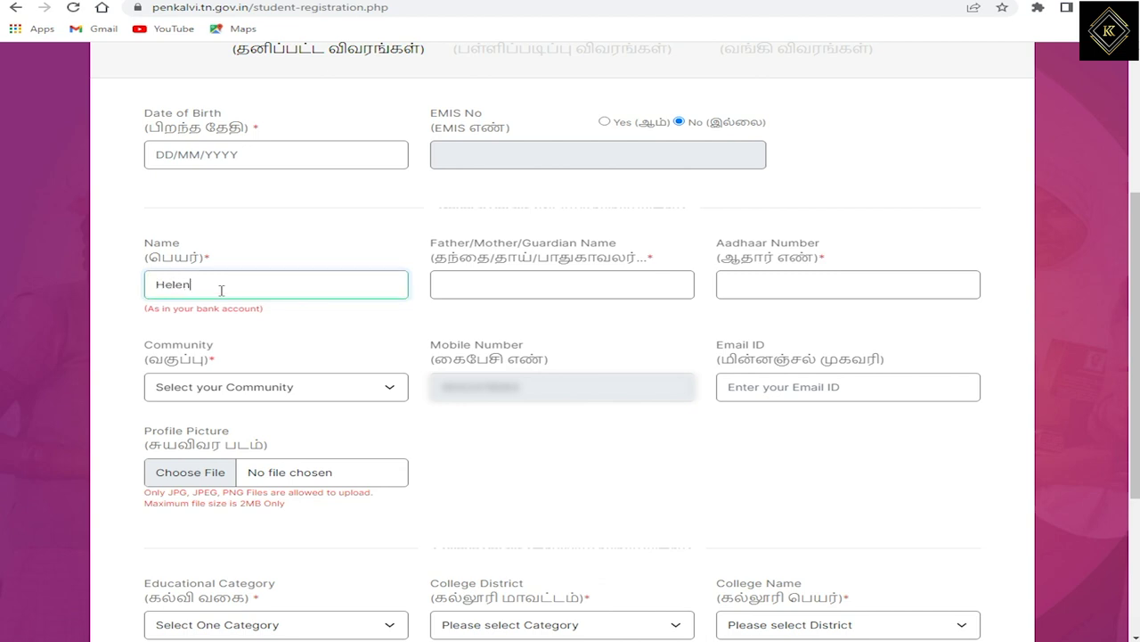
click(489, 289)
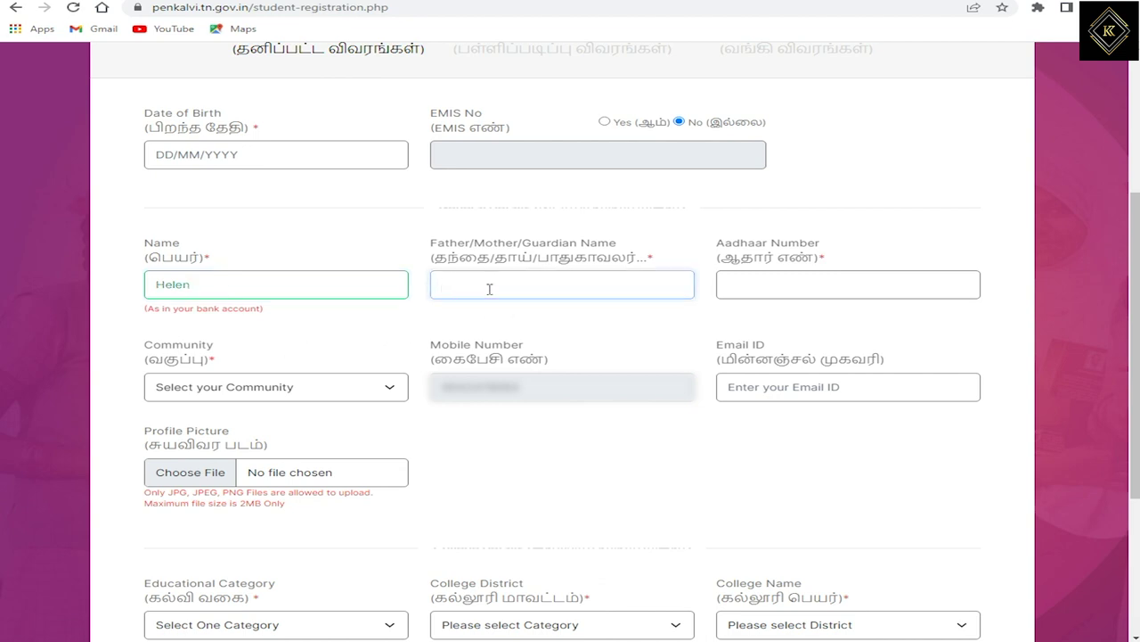
text(Arokiaraj)
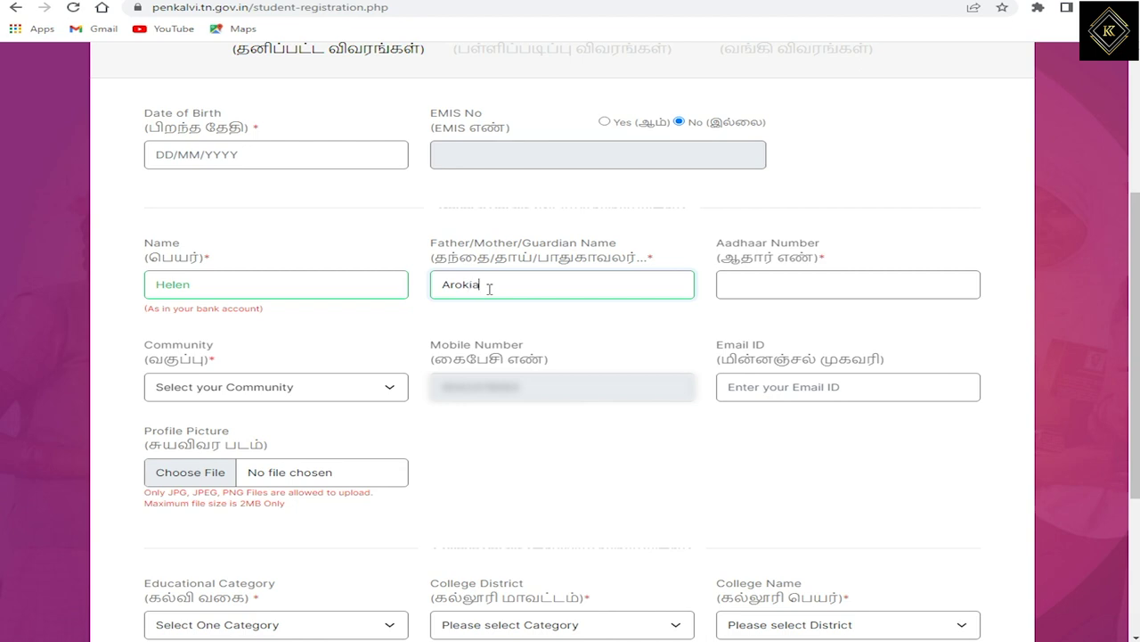
click(807, 282)
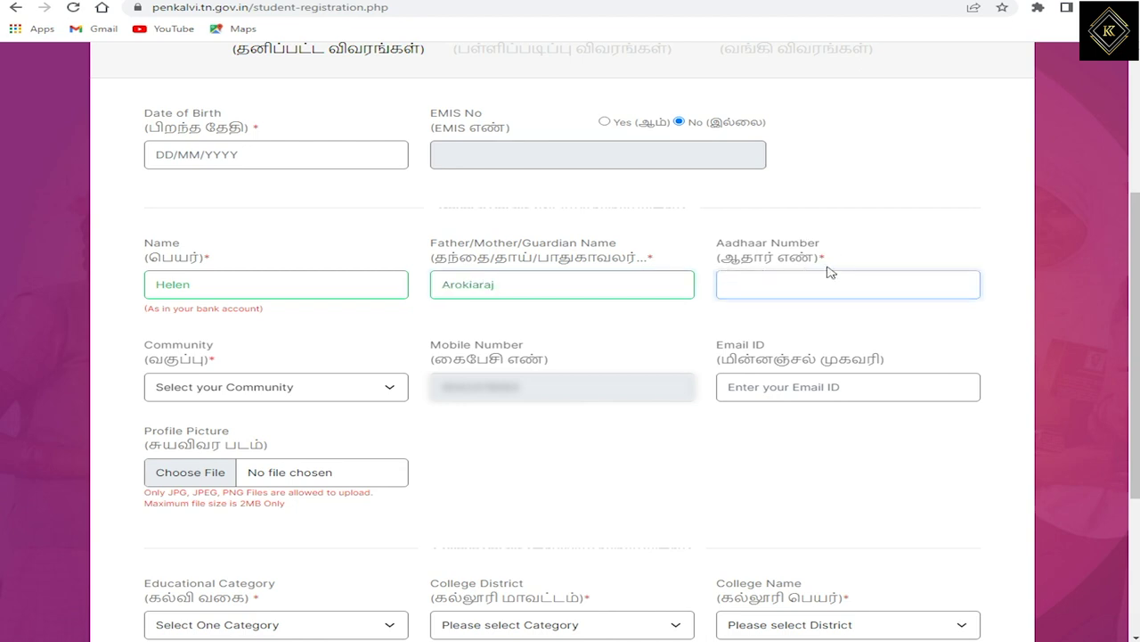
text(1234)
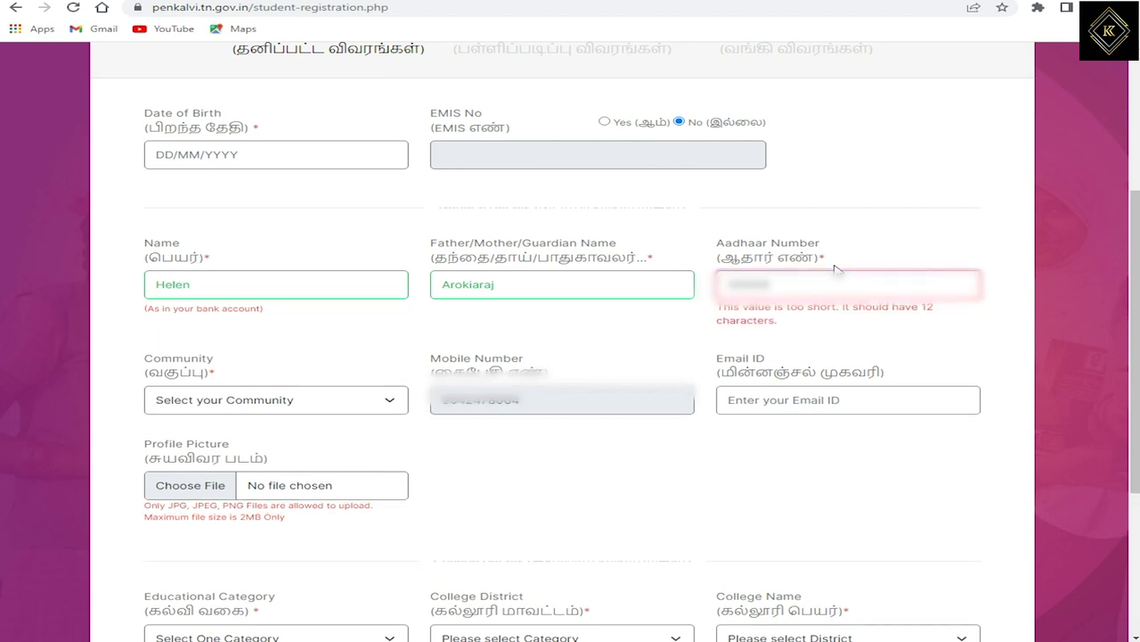
text(56789012)
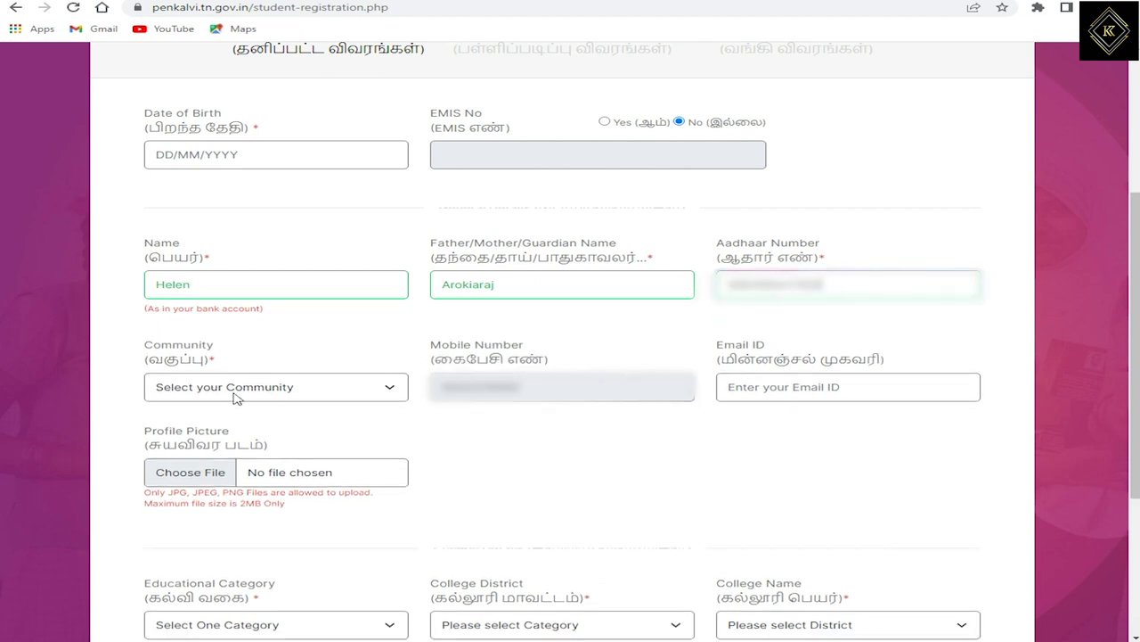
Set the Community to BC, correcting an initial MBC choice, then move to the Email ID field.
click(236, 399)
click(212, 458)
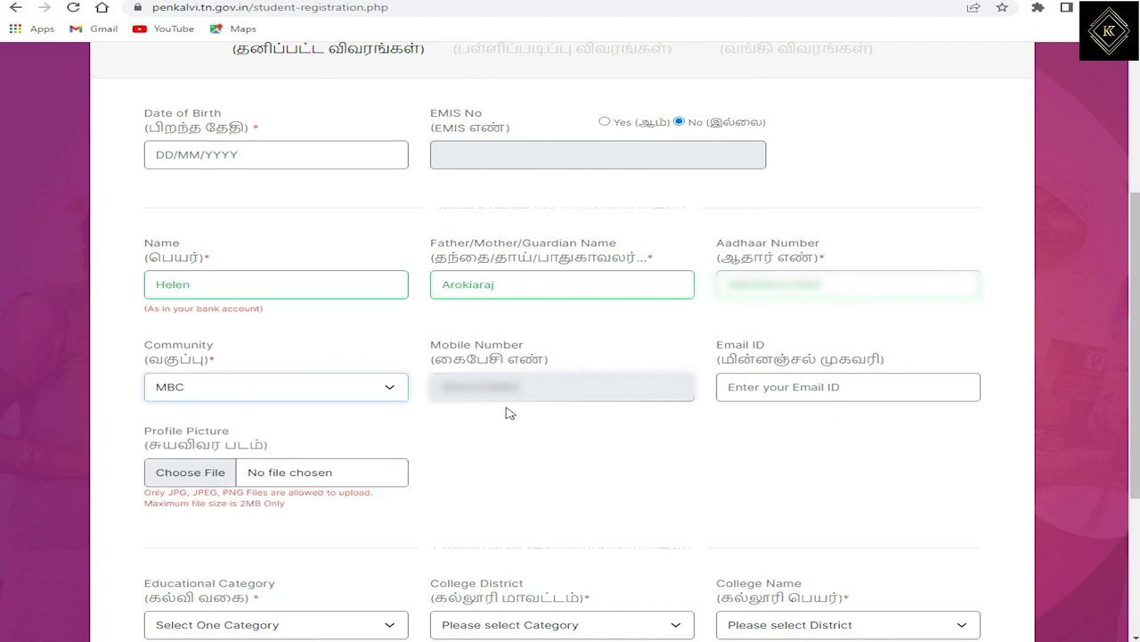
click(264, 397)
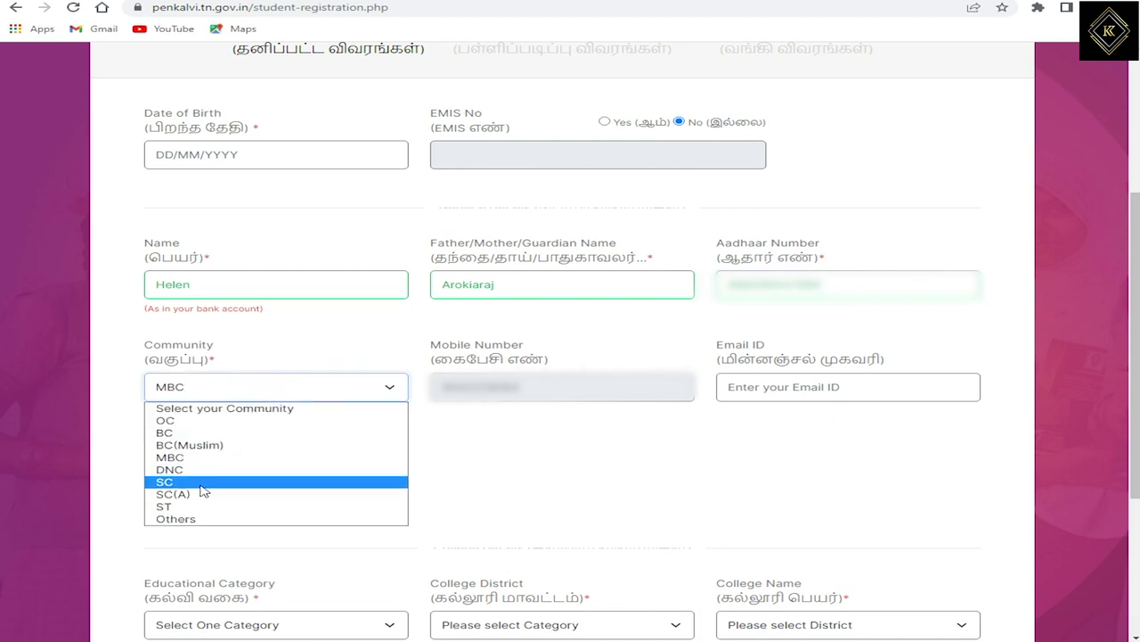
click(181, 433)
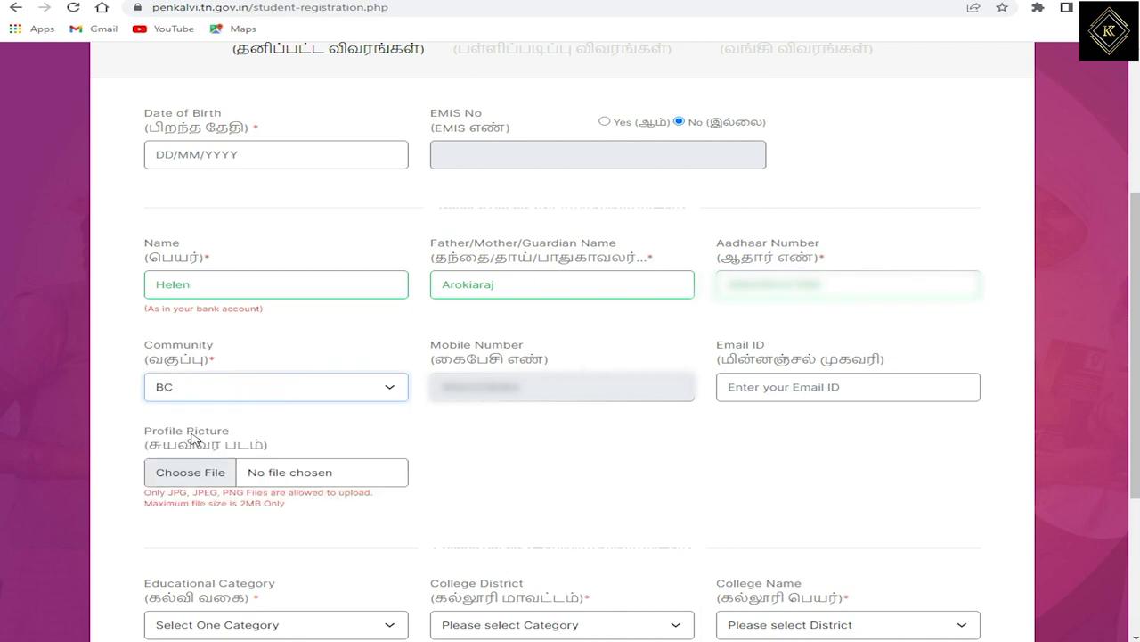
click(776, 388)
scroll(748, 364, down, 3)
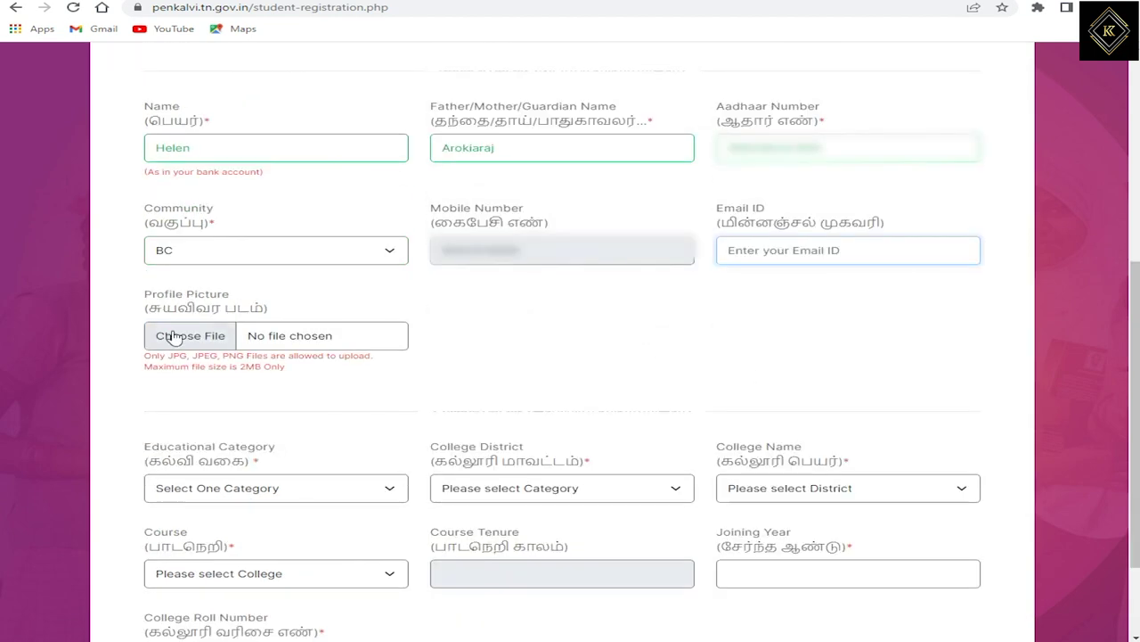
Choose Arts and Sciences in the Educational Category dropdown.
drag(163, 310, 265, 323)
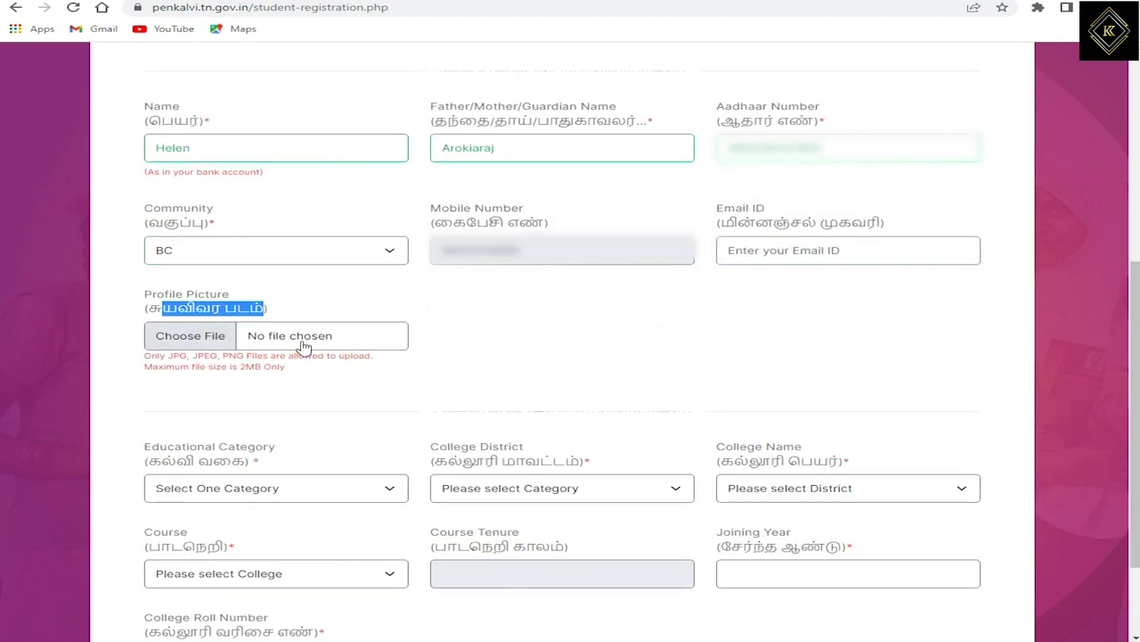
scroll(197, 308, down, 2)
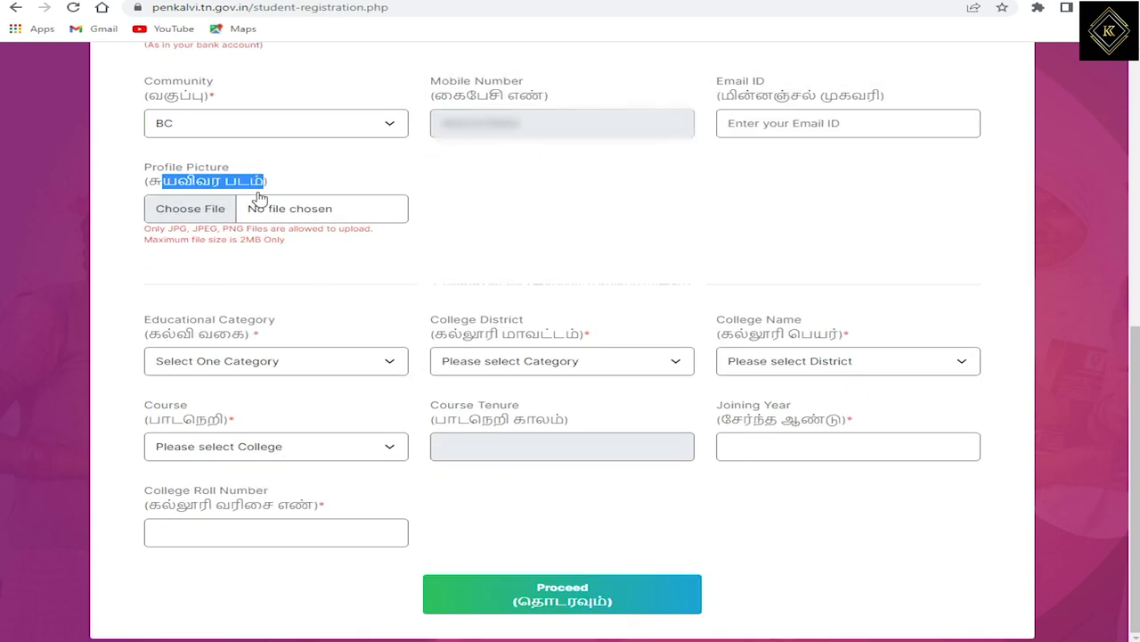
click(205, 367)
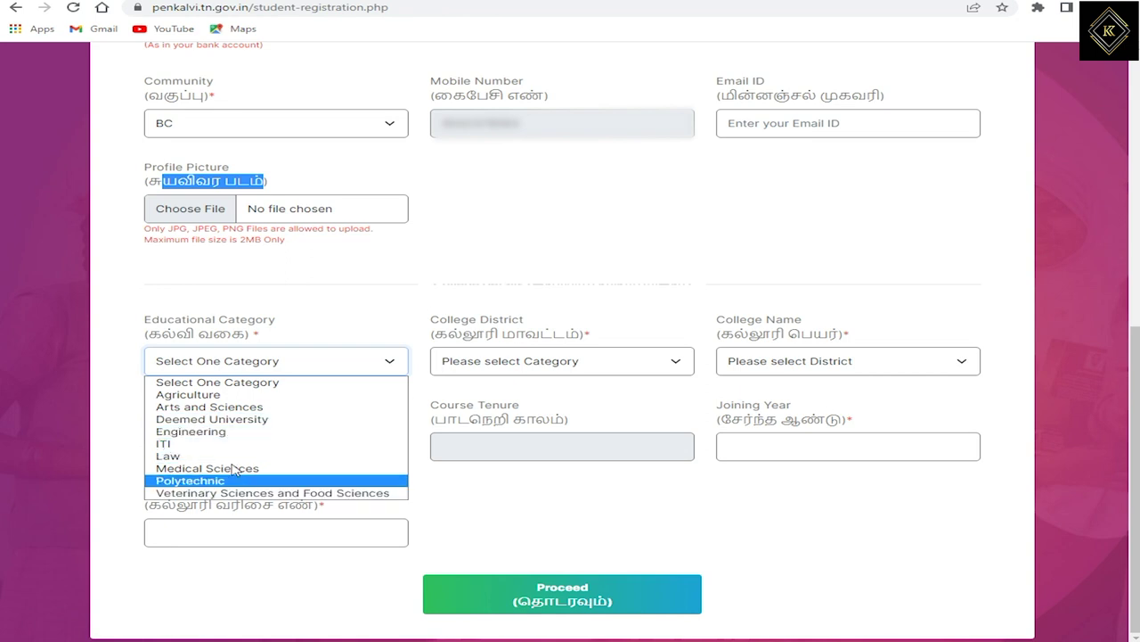
click(248, 409)
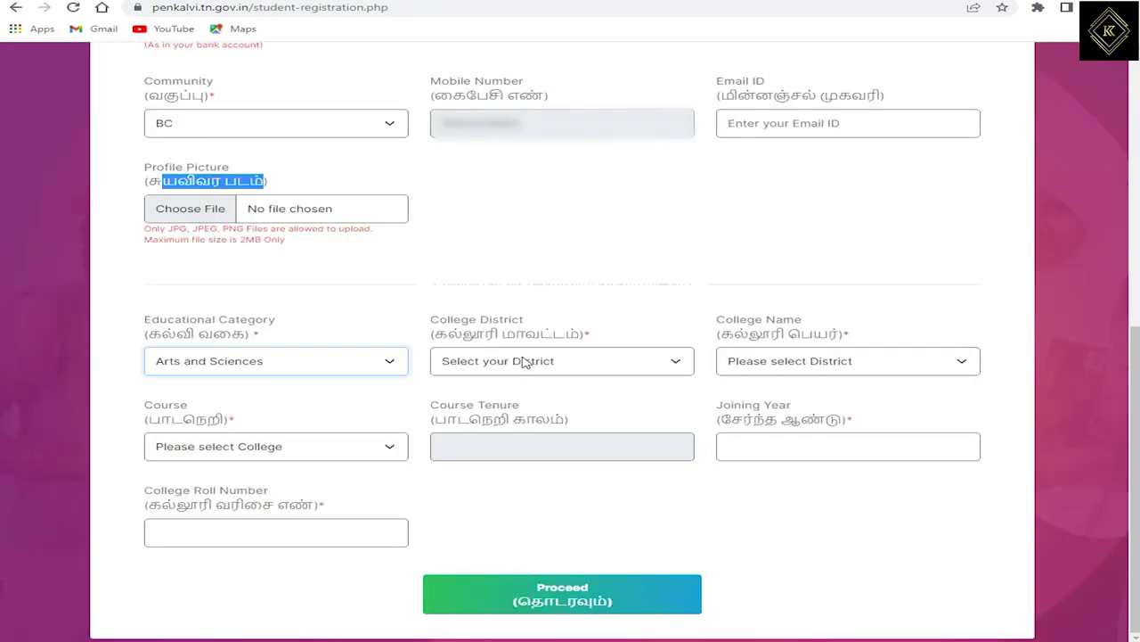
click(237, 364)
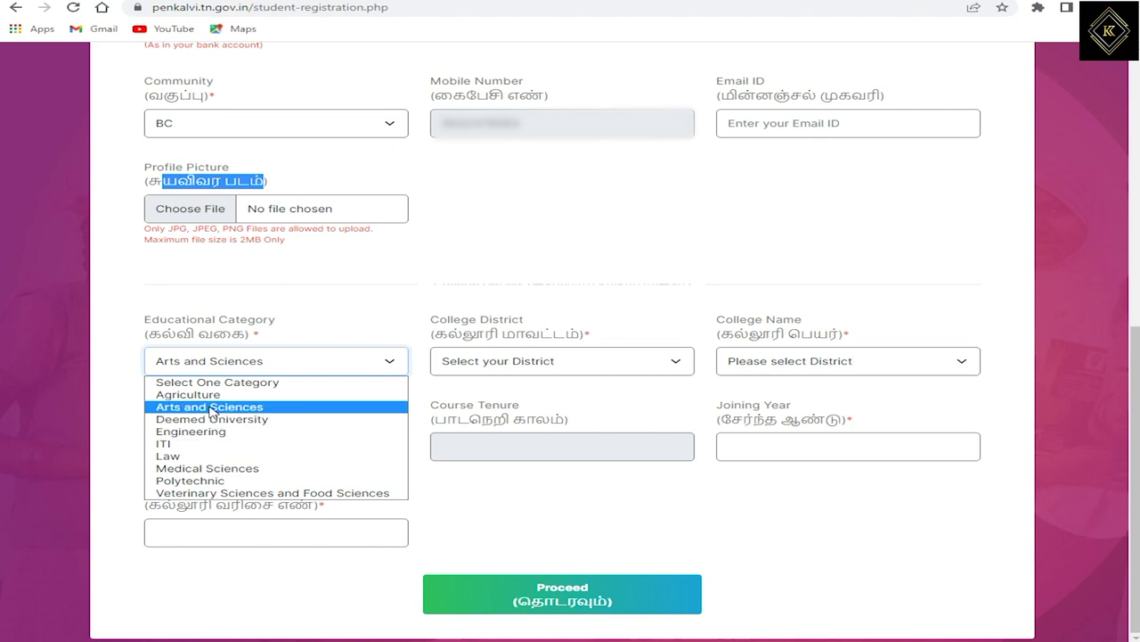
Select Salem district, THE KAVERY POLYTECHNIC COLLEGE and the DIPLOMA (MECHANICAL ENGINEERING) course.
click(210, 409)
click(490, 361)
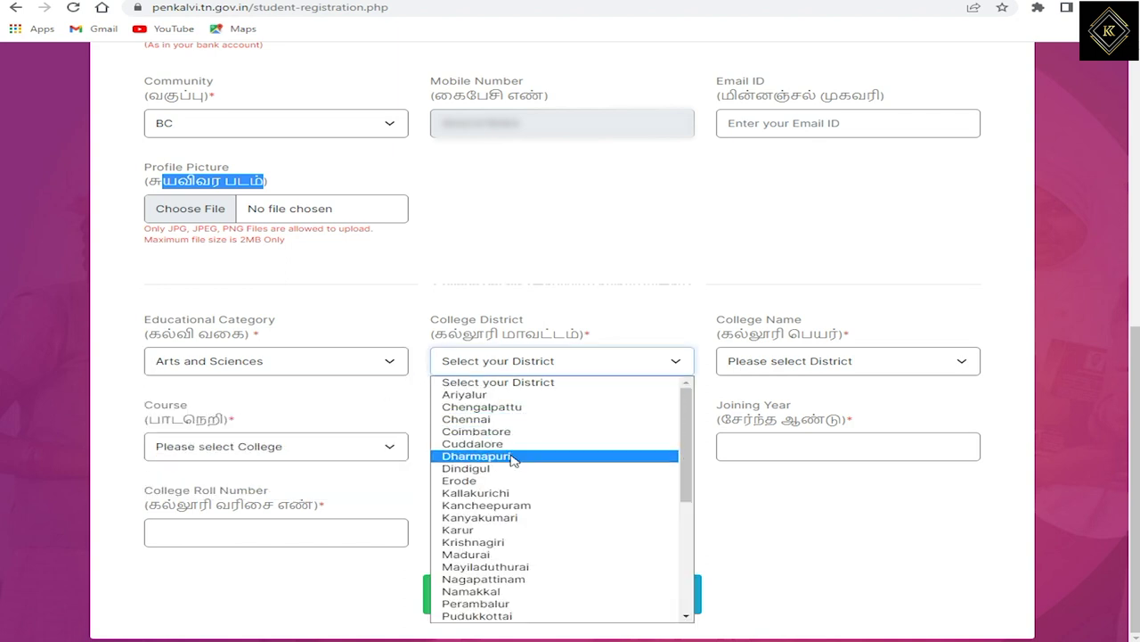
scroll(523, 470, down, 5)
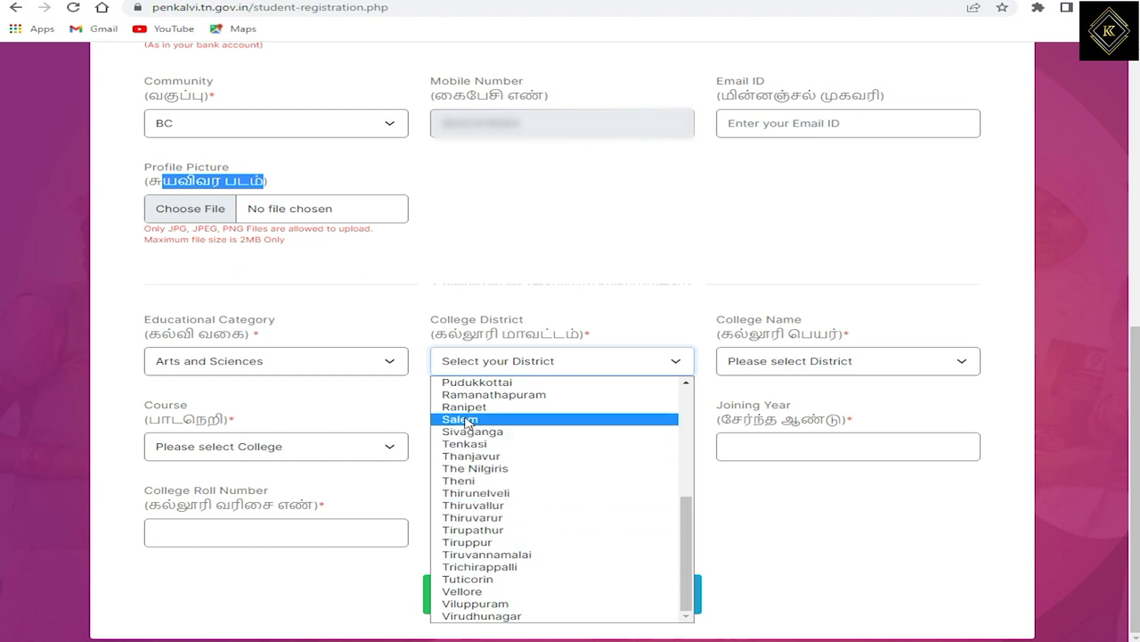
click(462, 419)
click(784, 361)
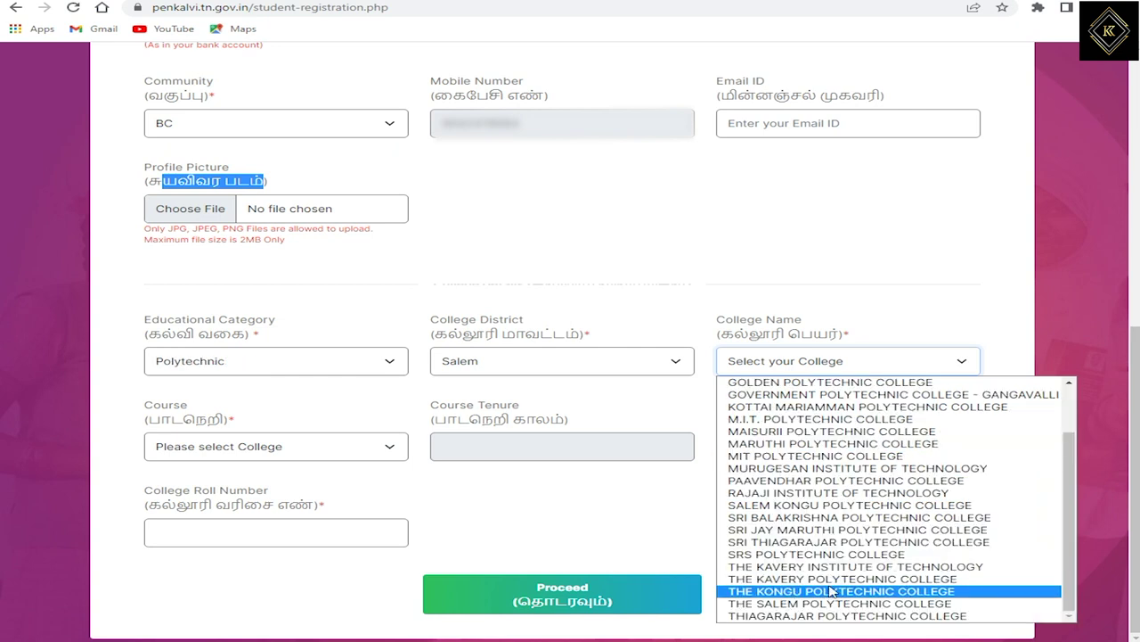
click(829, 579)
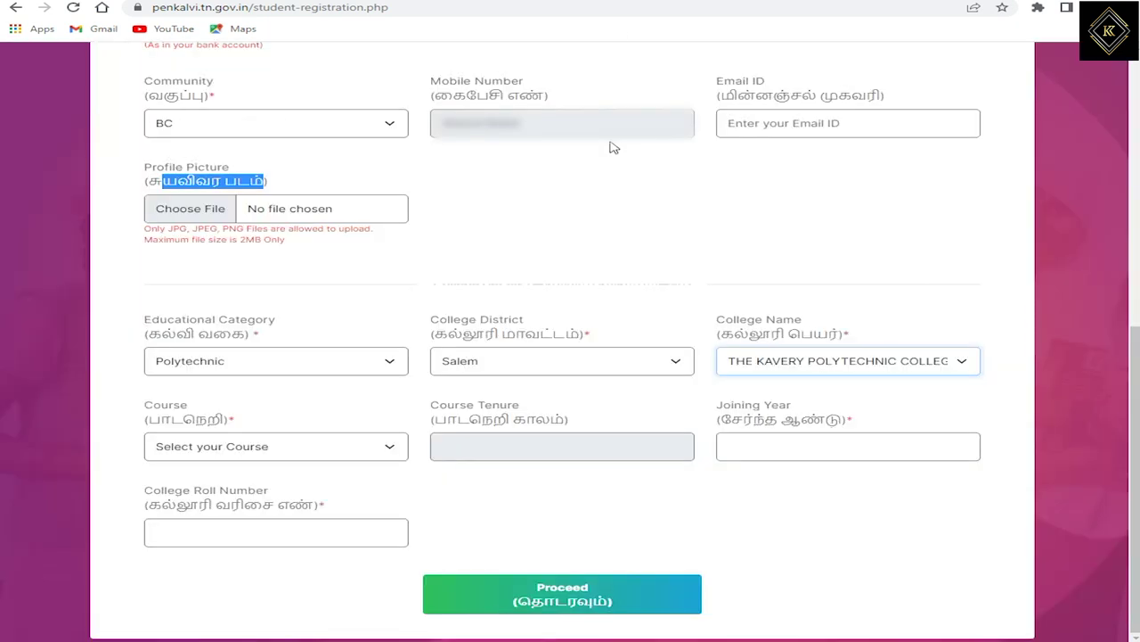
click(219, 446)
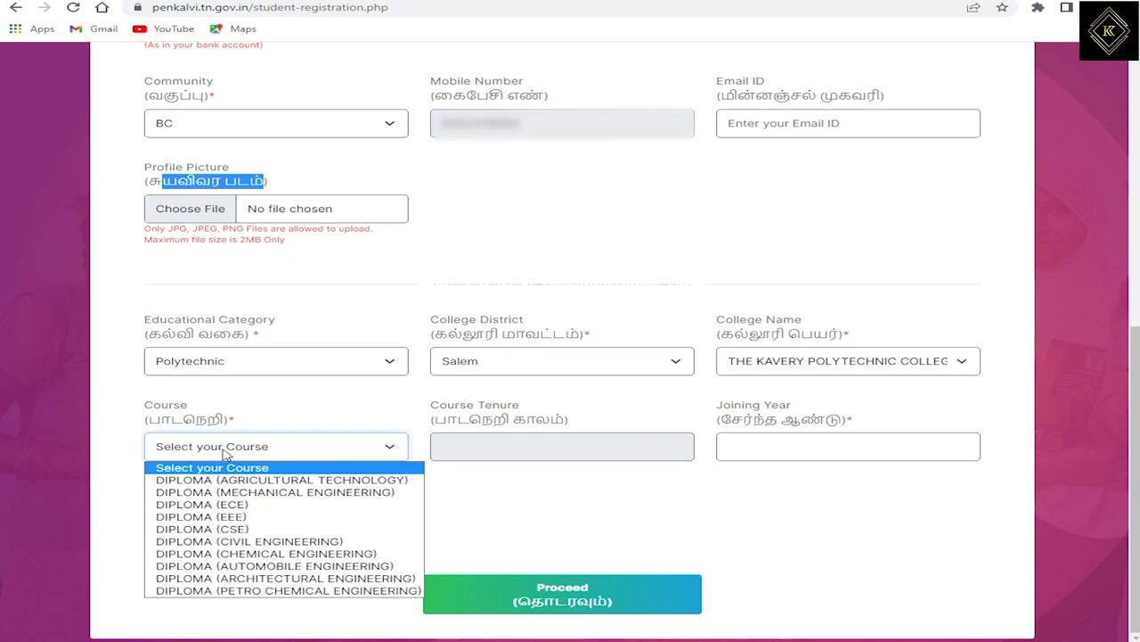
click(249, 492)
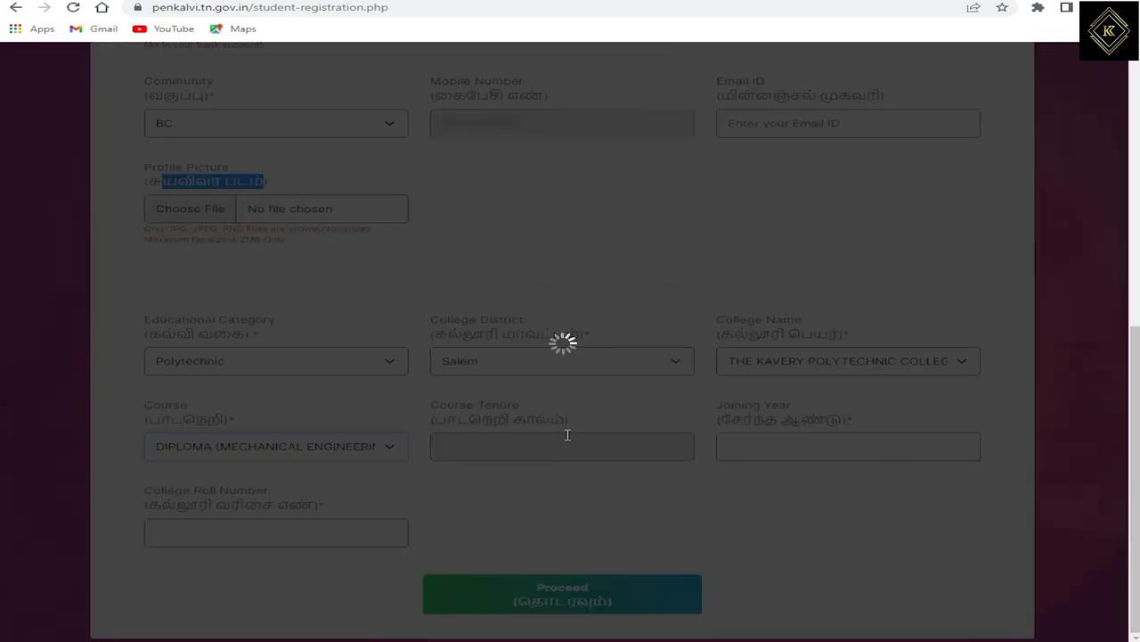
Enter joining year 2021 and the college roll number, then submit the personal details.
click(751, 453)
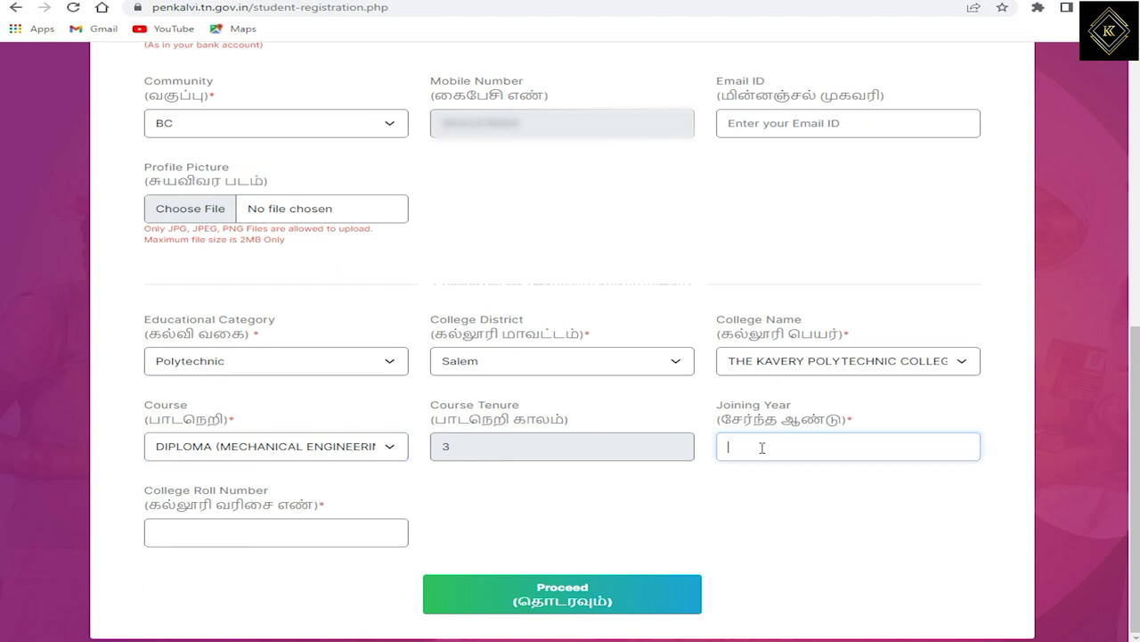
text(2021)
click(228, 532)
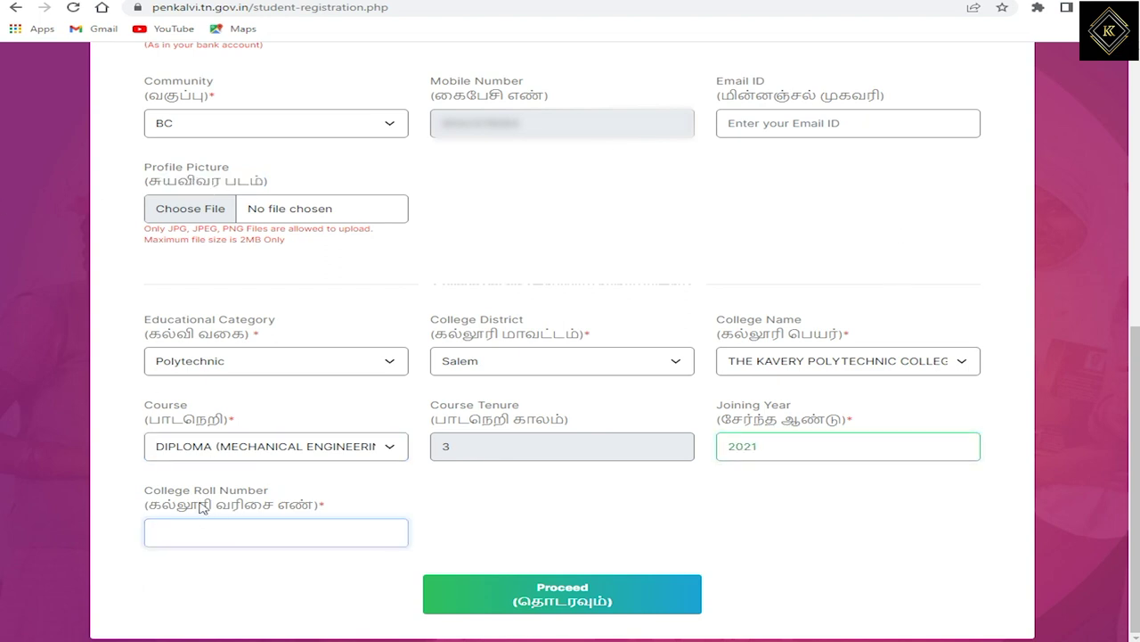
drag(169, 492, 237, 491)
click(264, 504)
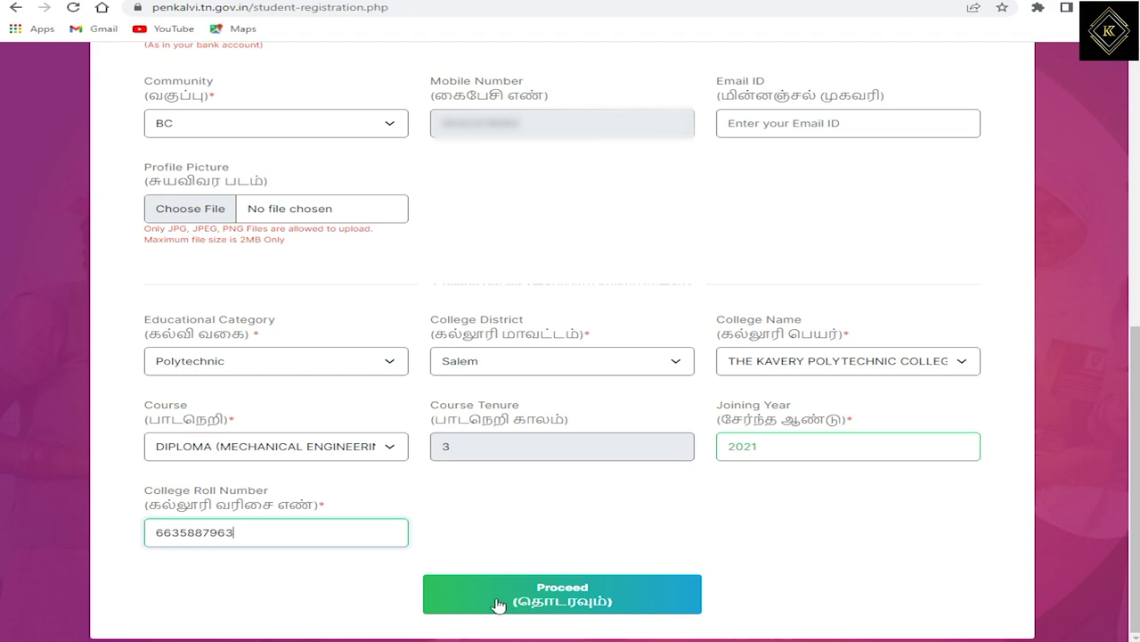
click(540, 591)
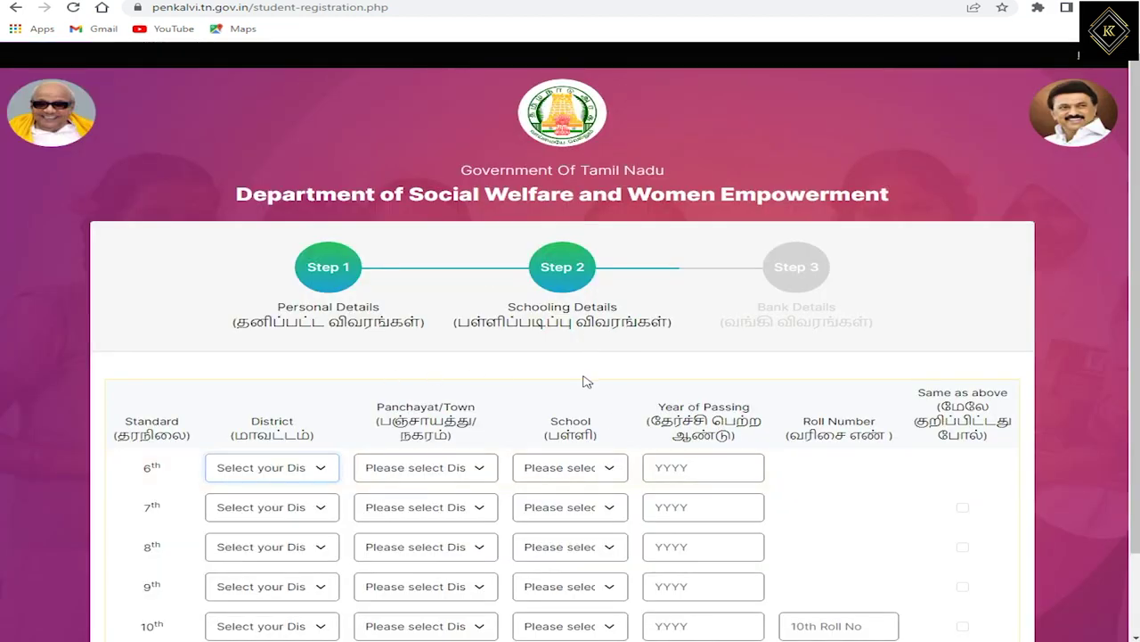
Set the 6th-standard district to Salem.
scroll(586, 382, down, 1)
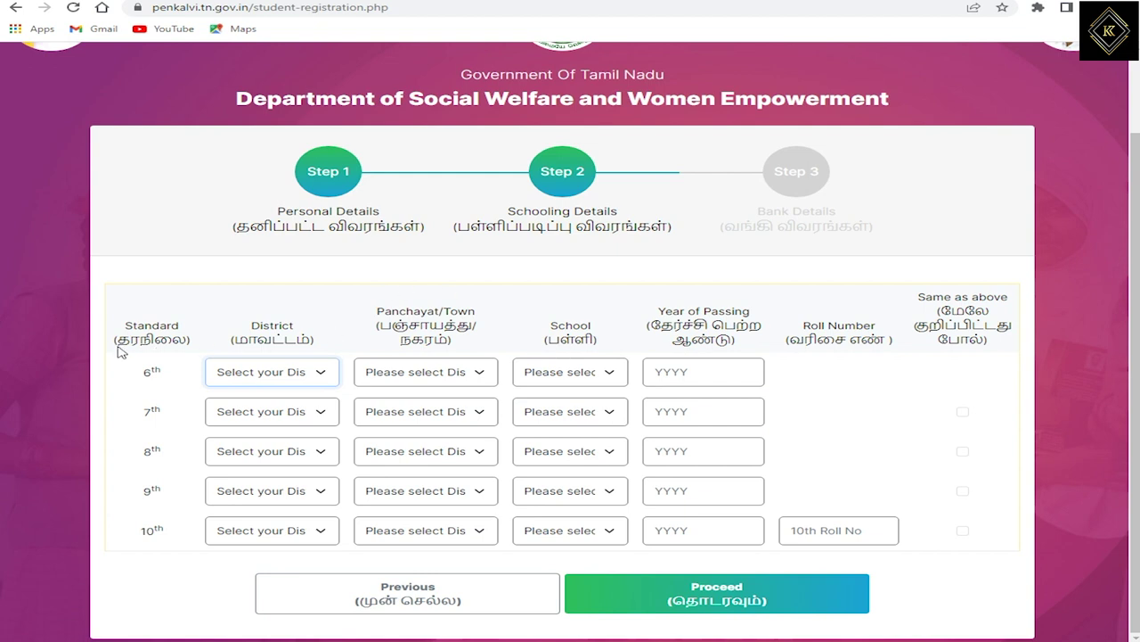
drag(120, 352, 260, 372)
click(251, 379)
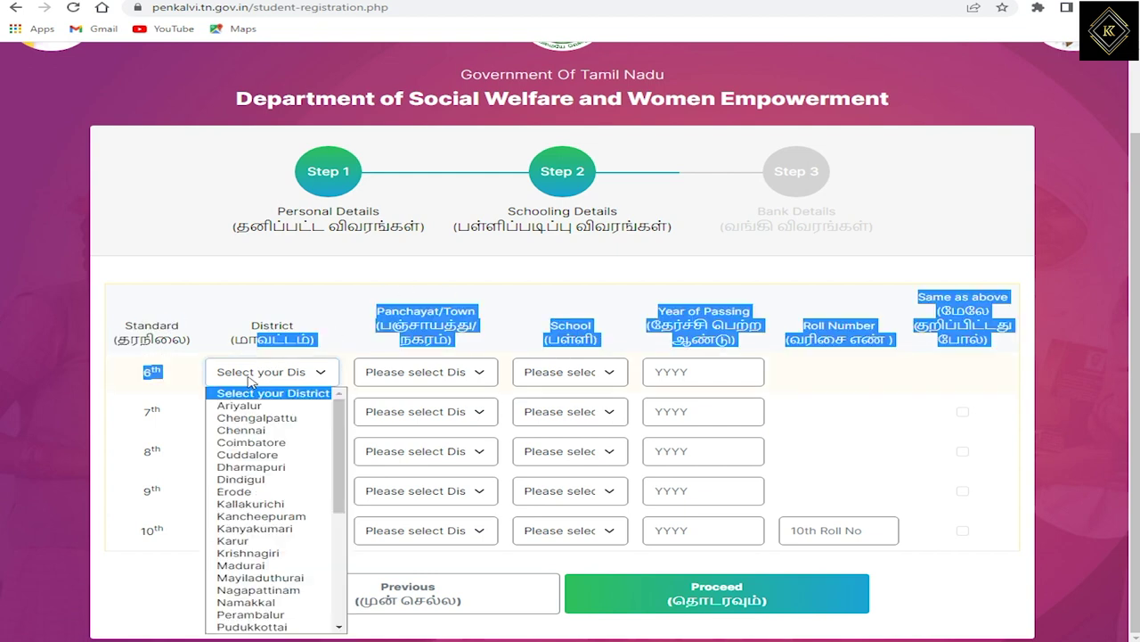
scroll(245, 535, down, 5)
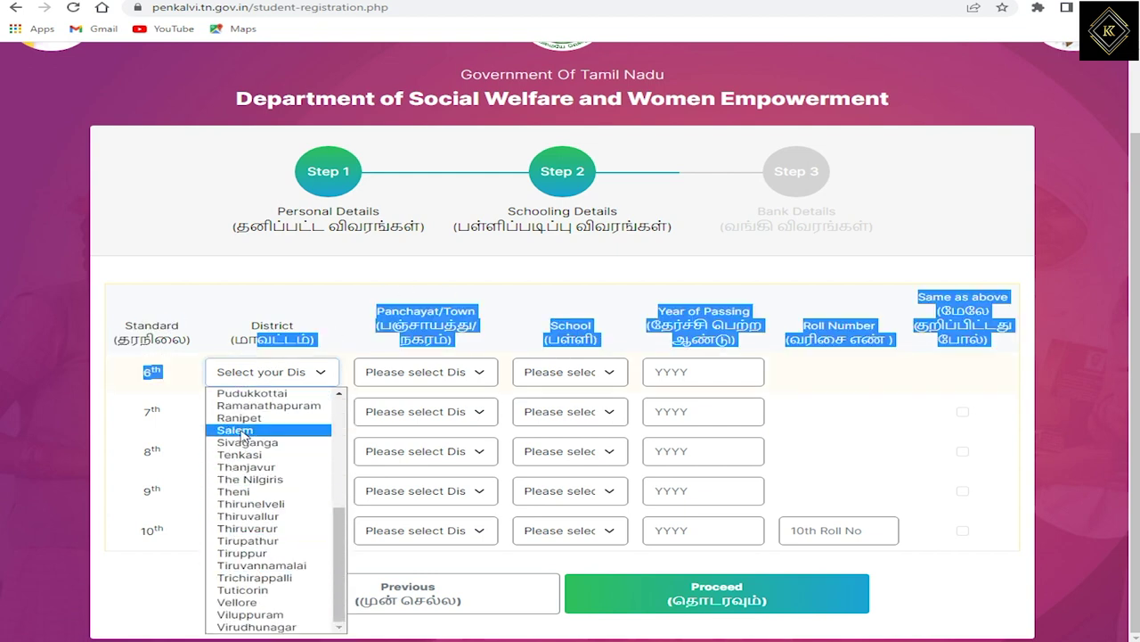
click(235, 431)
Choose Gangavalli panchayat and PUMS, MOOLAPUTHUR school for 6th standard.
click(411, 376)
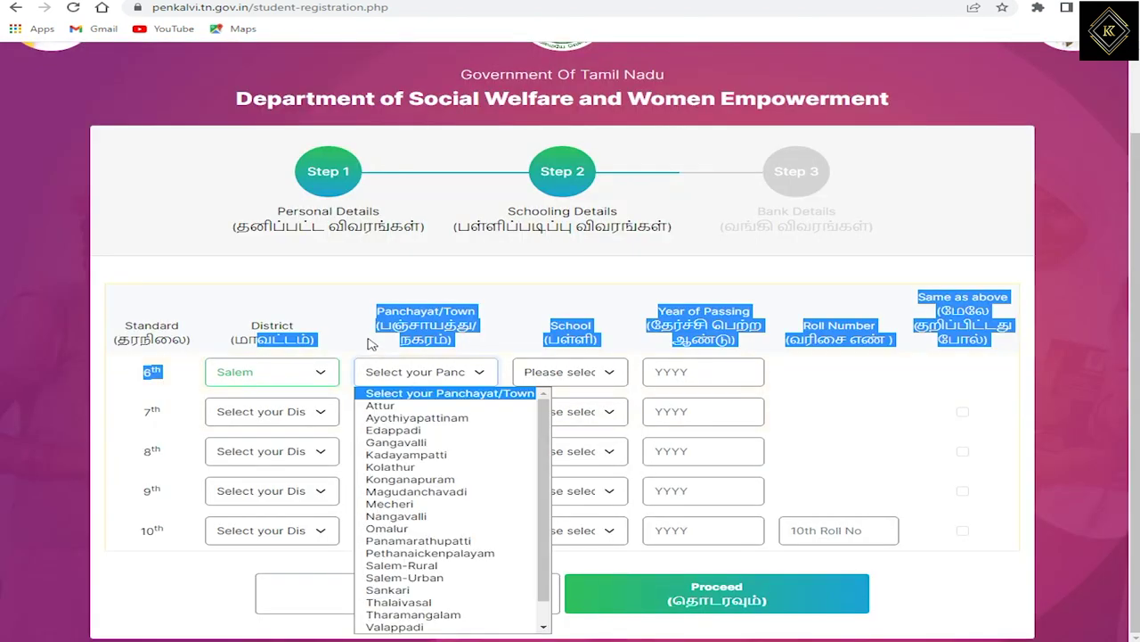
click(372, 344)
click(398, 380)
scroll(416, 543, down, 1)
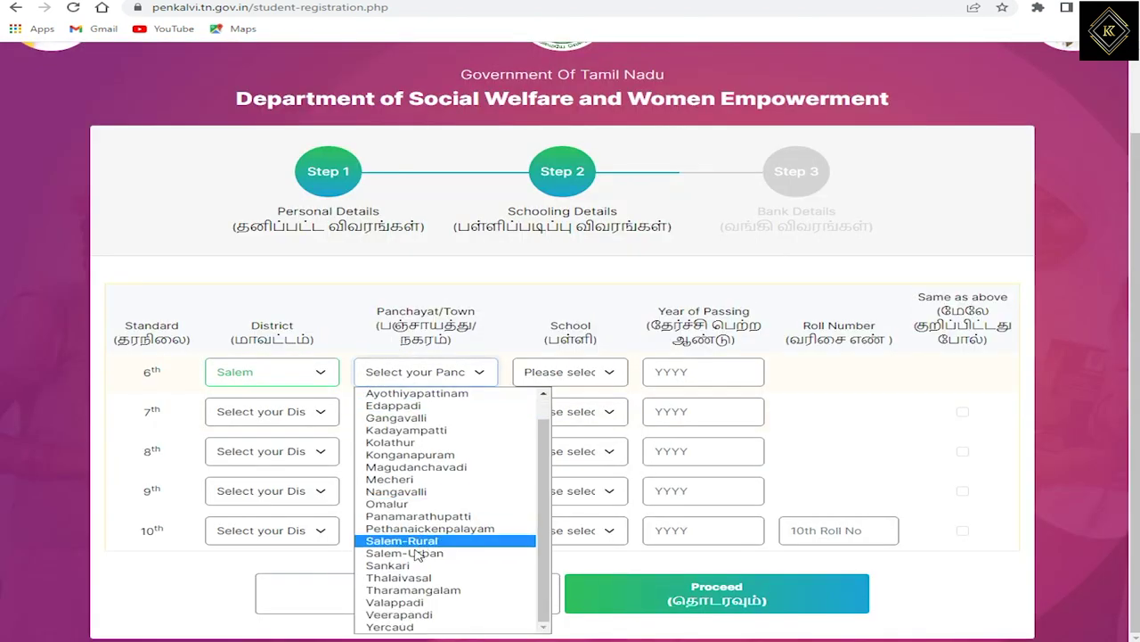
click(406, 418)
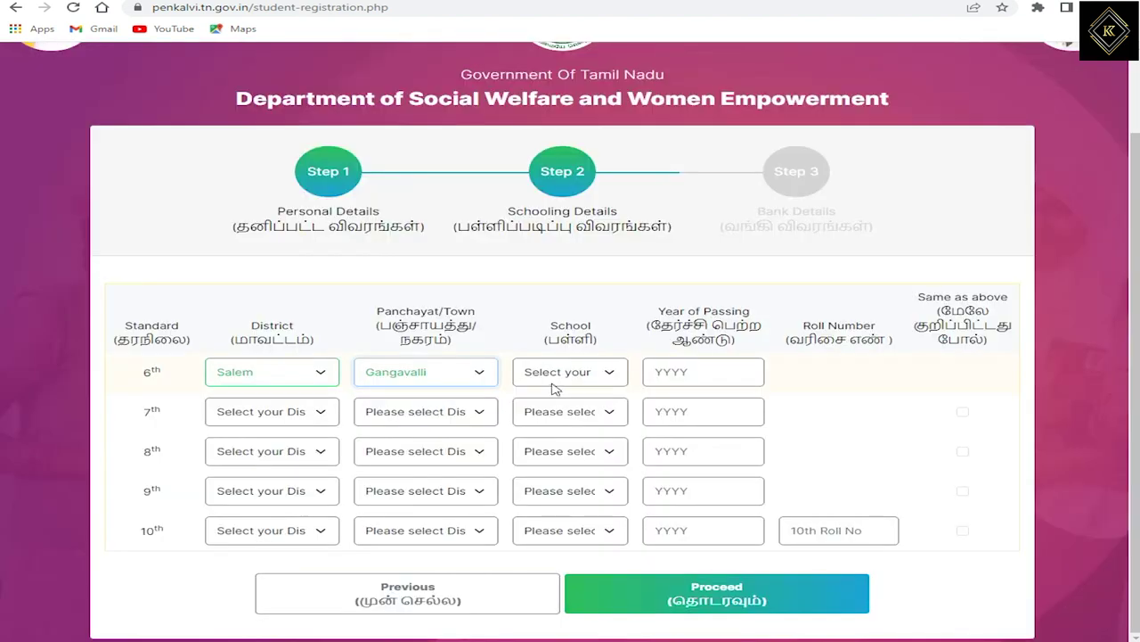
click(555, 374)
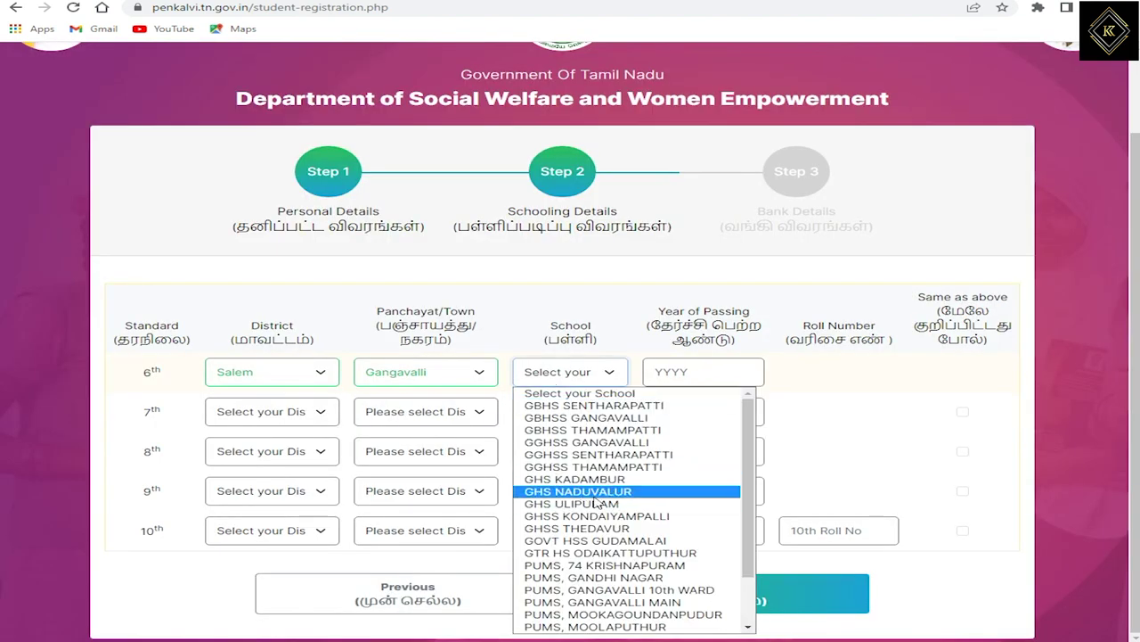
scroll(594, 526, down, 2)
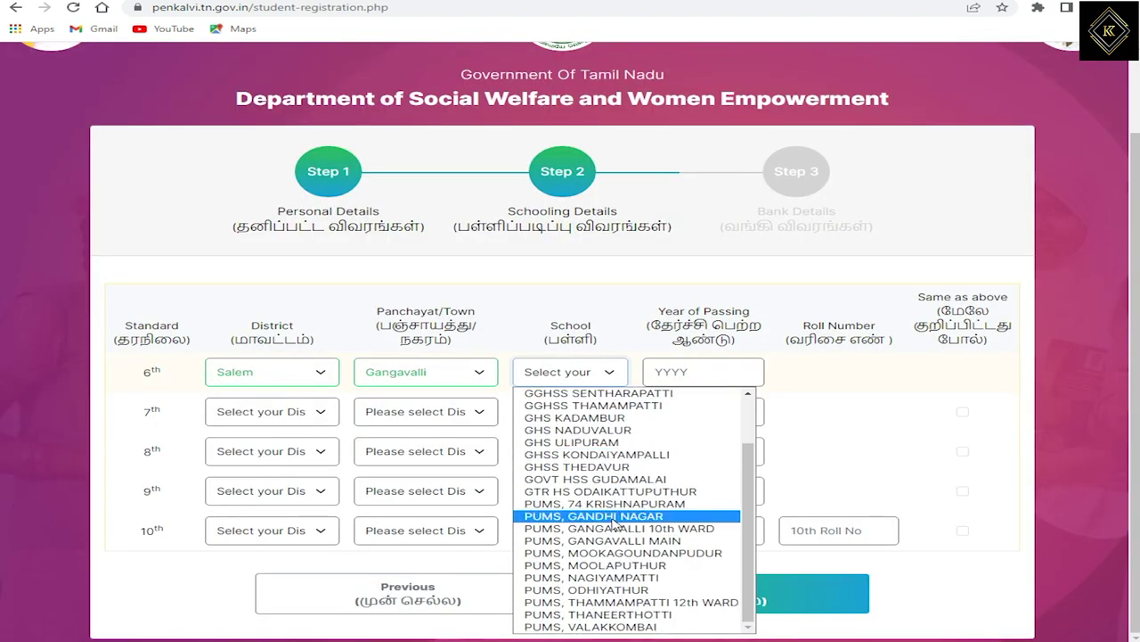
click(586, 567)
click(677, 374)
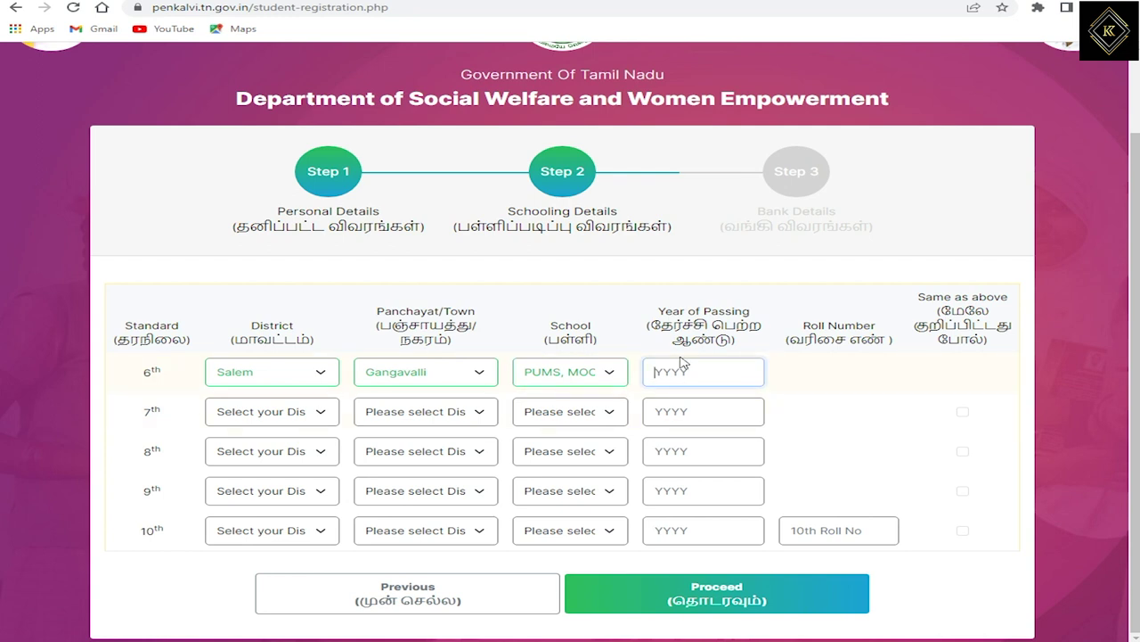
Set the 7th-standard district to Salem and panchayat to Gangavalli, leaving the school unchosen.
click(237, 414)
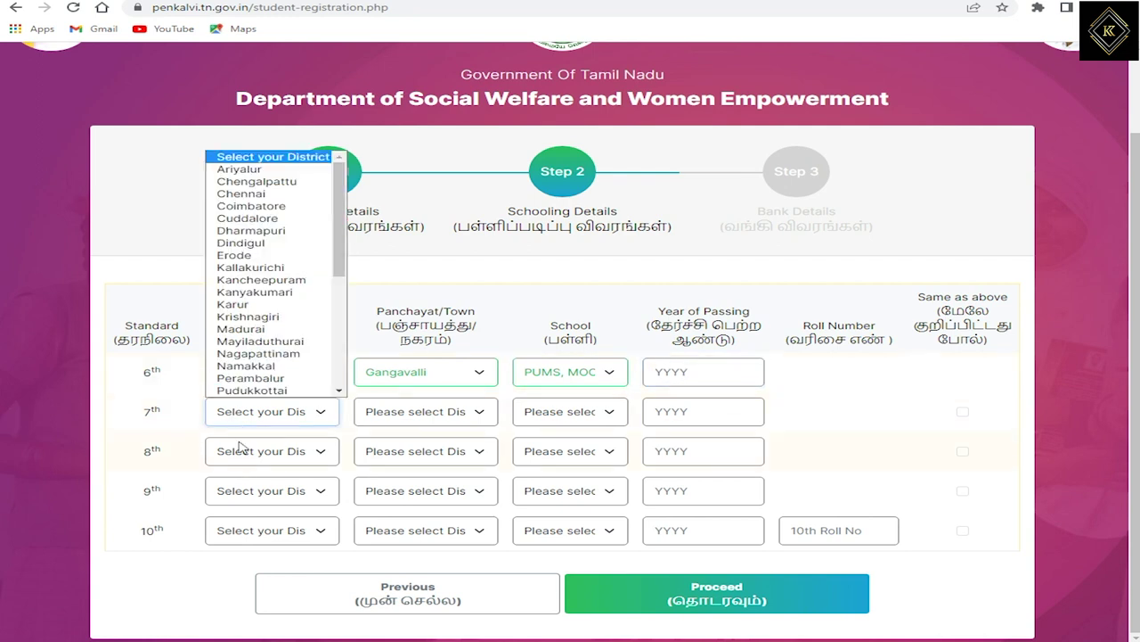
scroll(254, 267, down, 6)
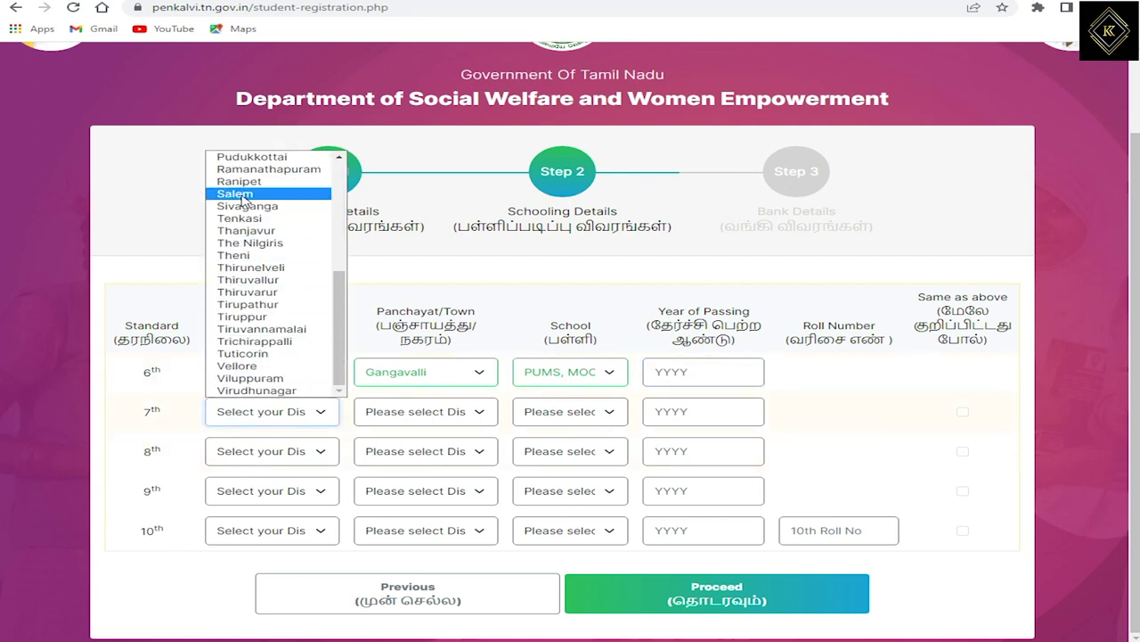
click(239, 193)
click(387, 426)
scroll(418, 357, down, 1)
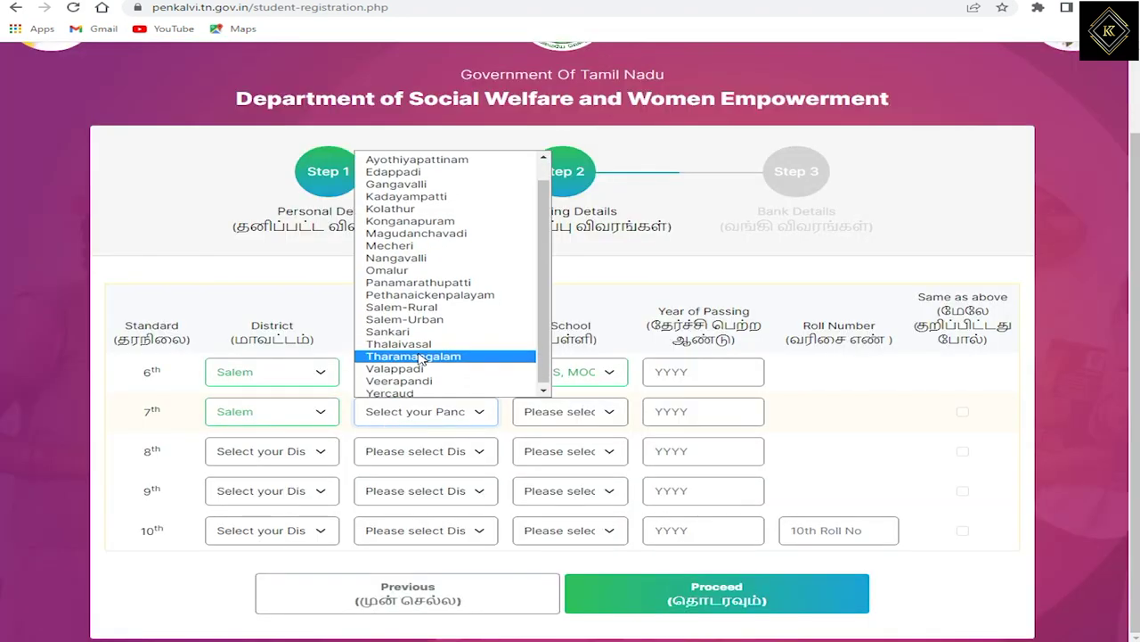
scroll(424, 339, up, 1)
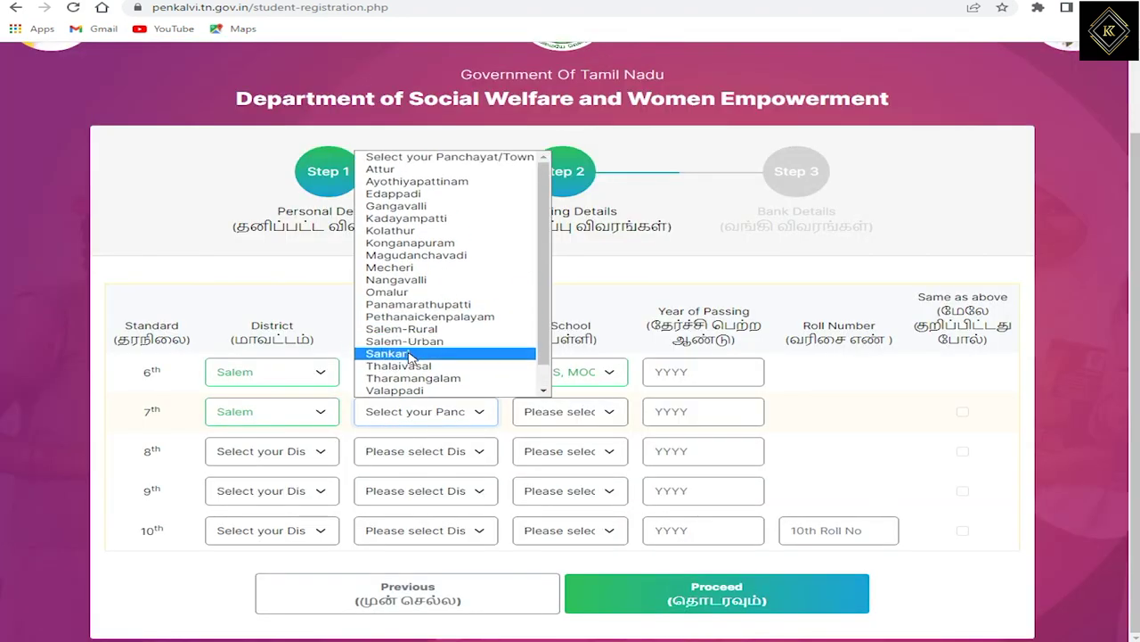
click(397, 206)
click(563, 421)
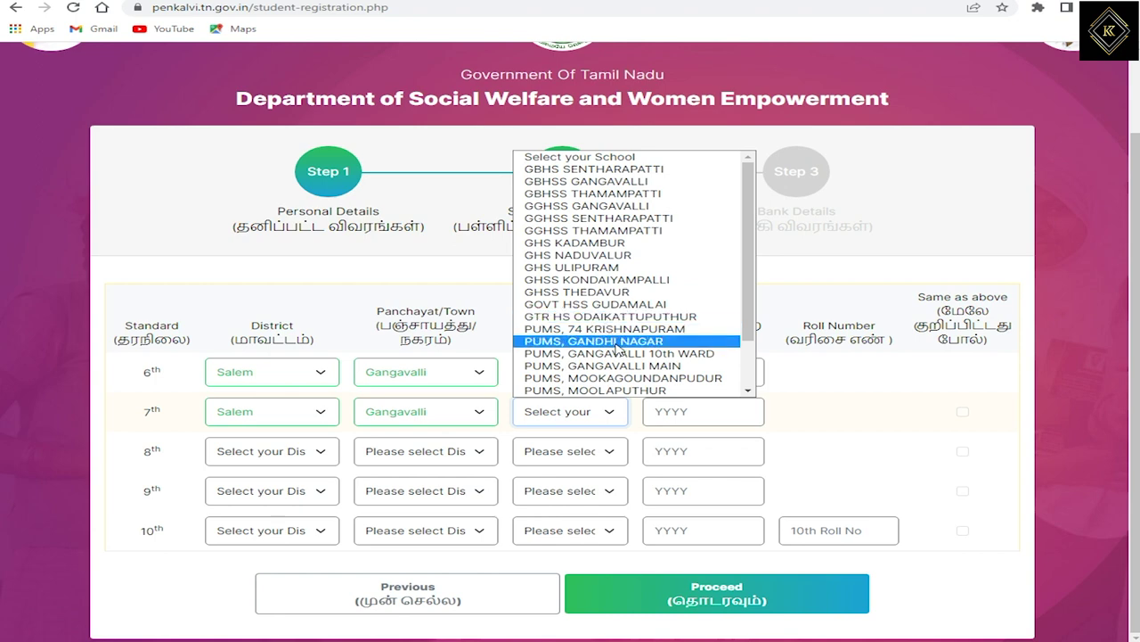
click(514, 428)
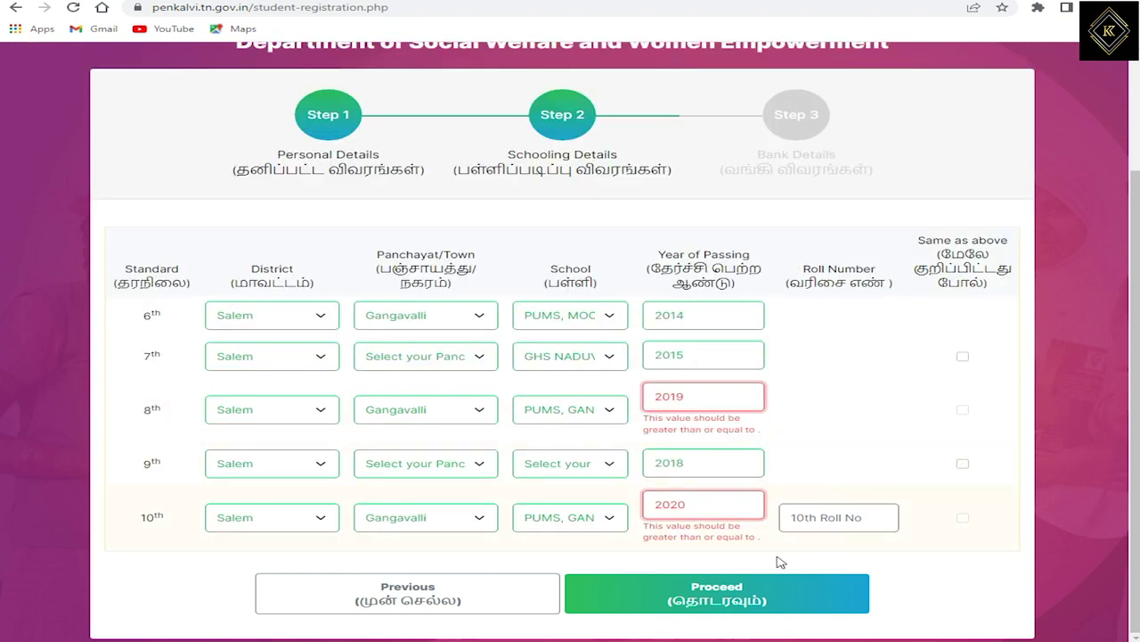
Enter the 10th-standard roll number and submit the schooling details.
click(738, 594)
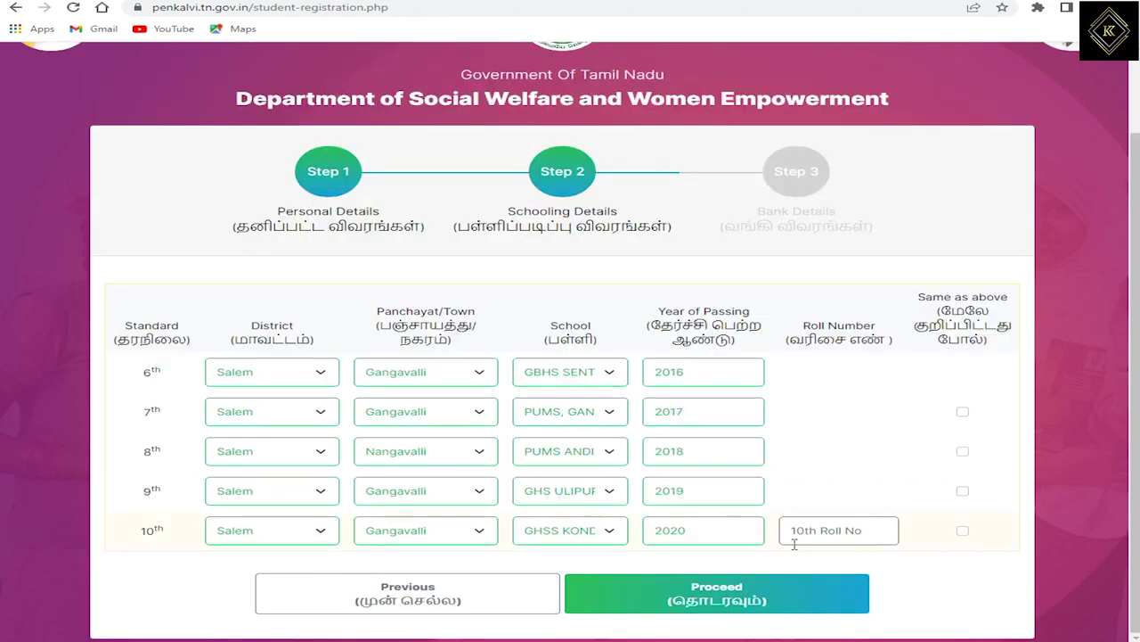
click(812, 533)
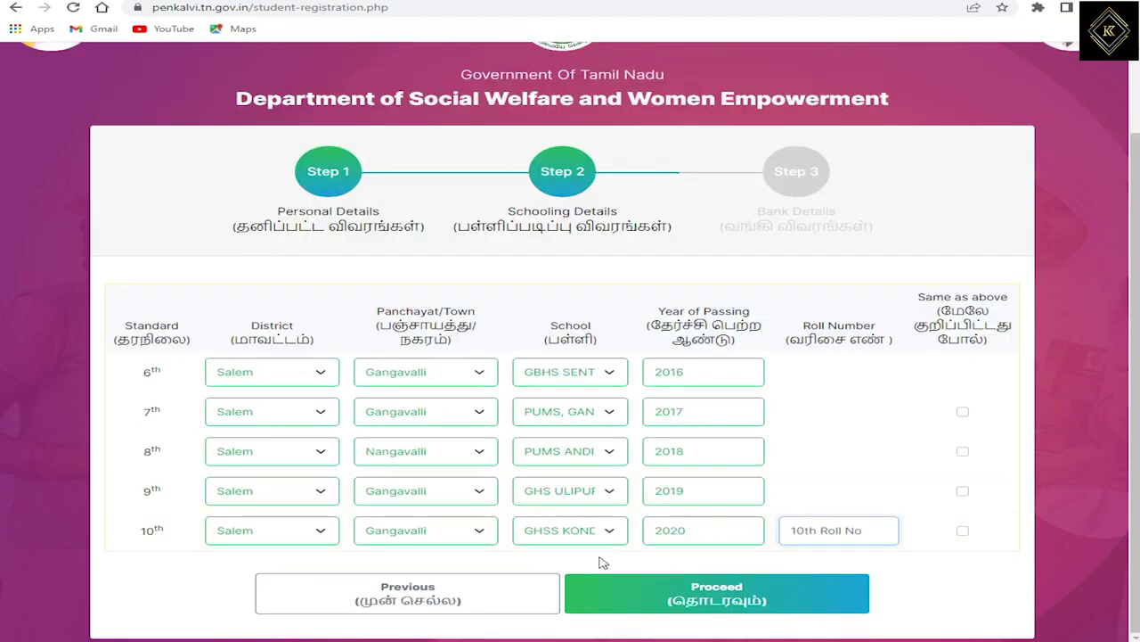
click(729, 590)
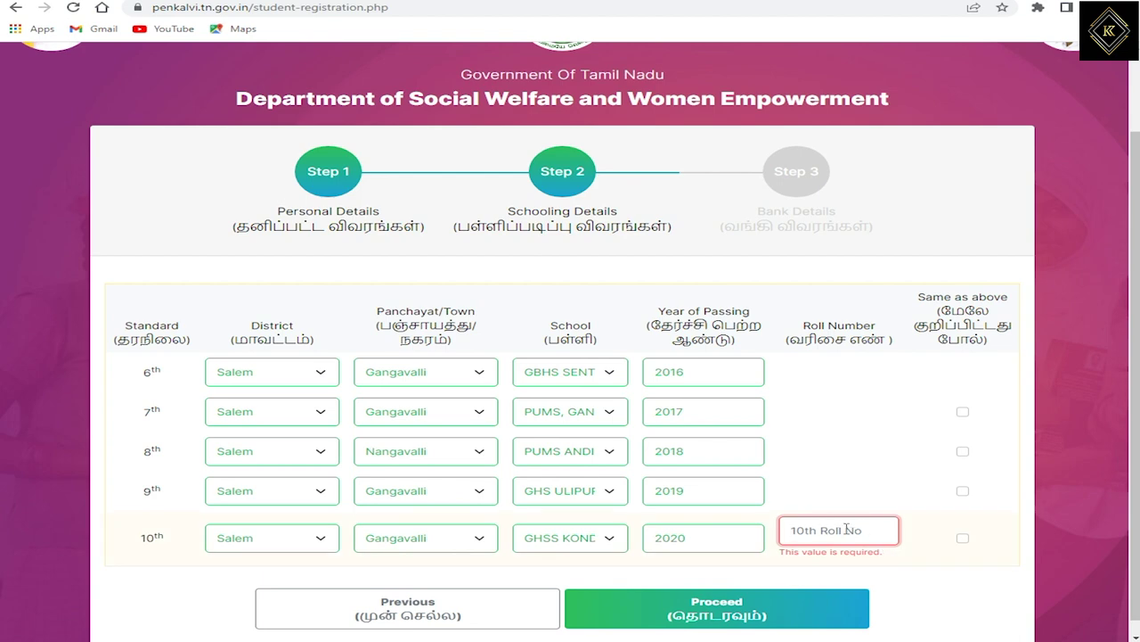
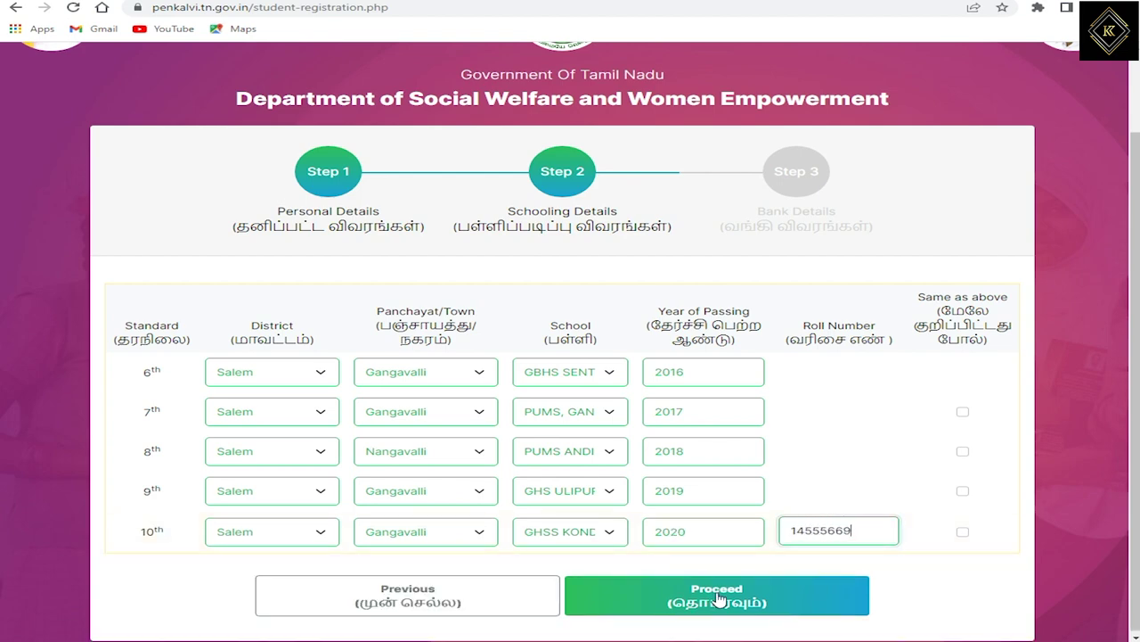
click(718, 596)
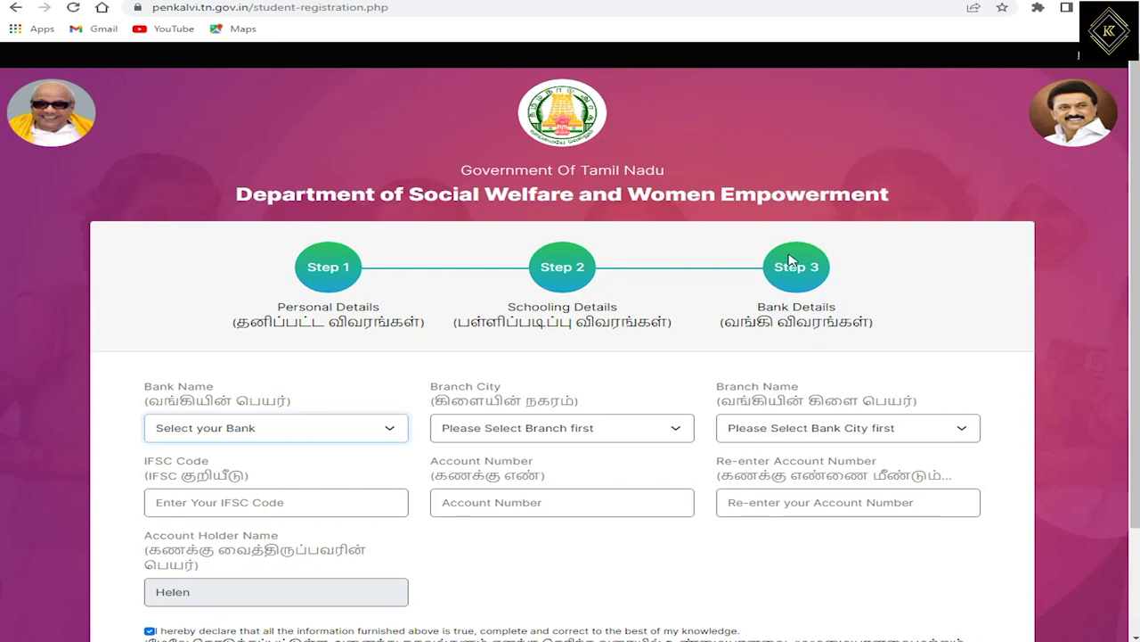
Select AXIS BANK as the bank name.
drag(770, 320, 796, 322)
scroll(747, 347, down, 2)
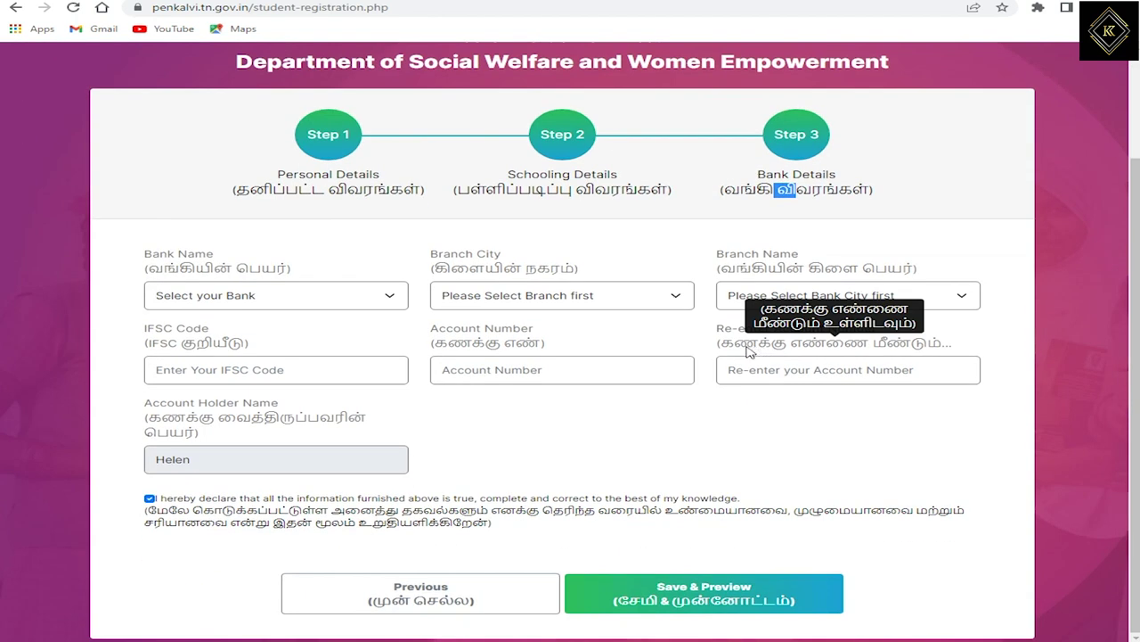
scroll(729, 359, up, 1)
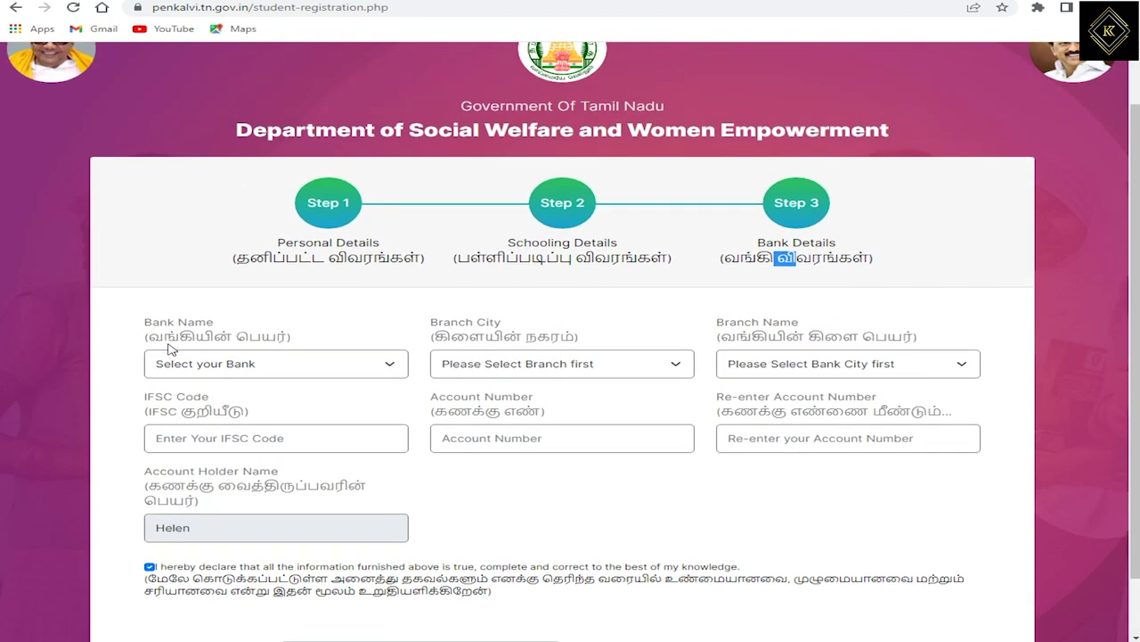
drag(164, 338, 214, 367)
click(214, 366)
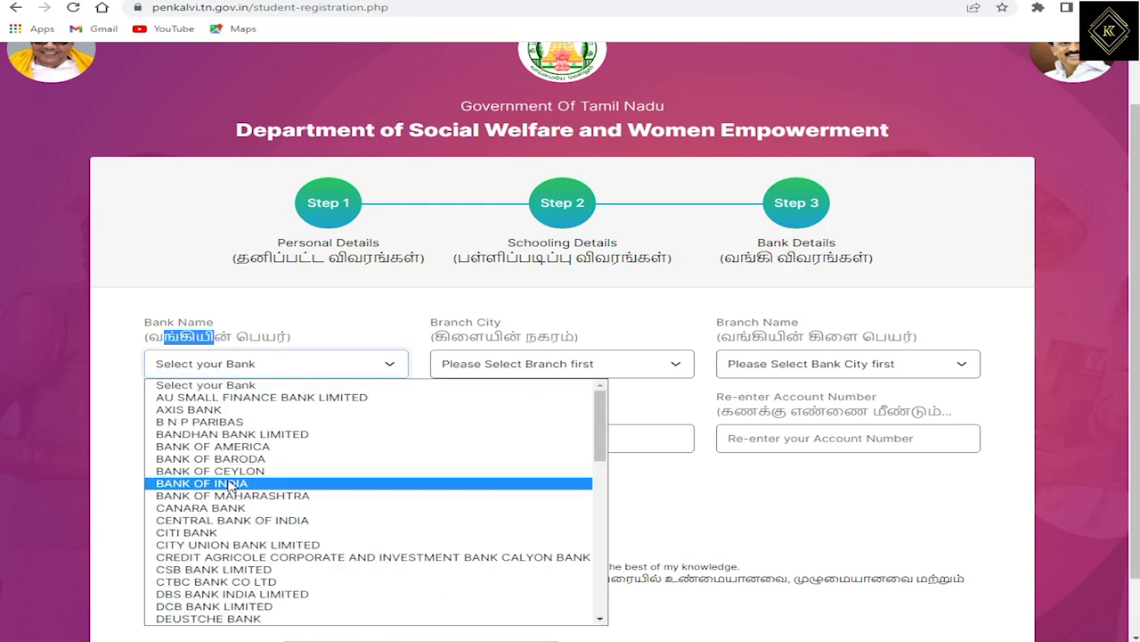
scroll(260, 546, down, 5)
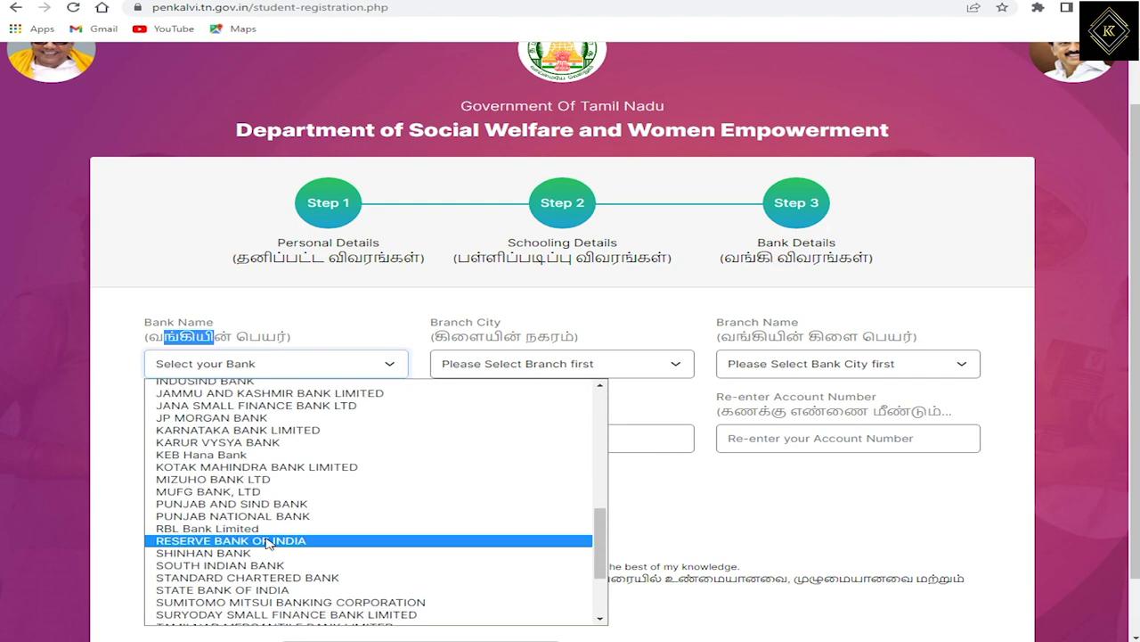
scroll(260, 592, down, 3)
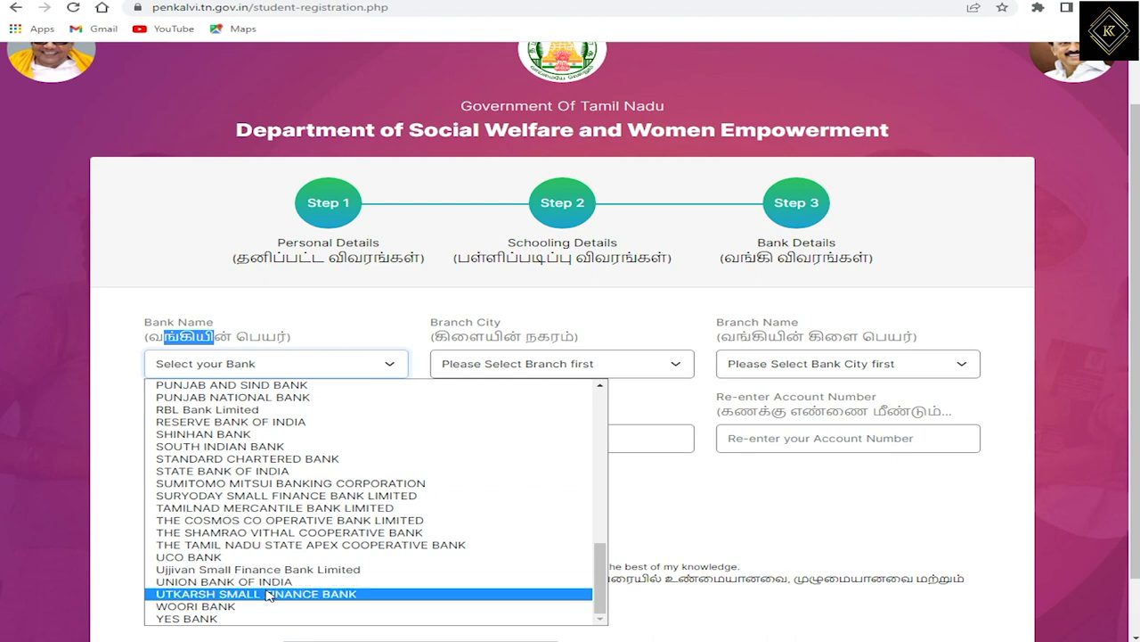
scroll(270, 593, up, 8)
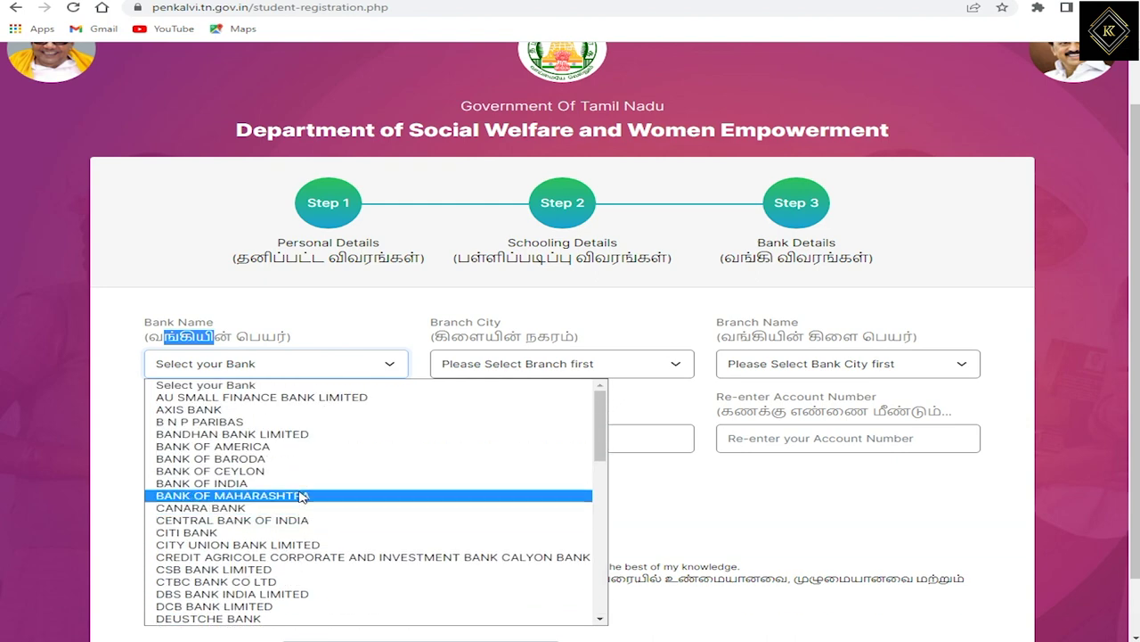
click(239, 409)
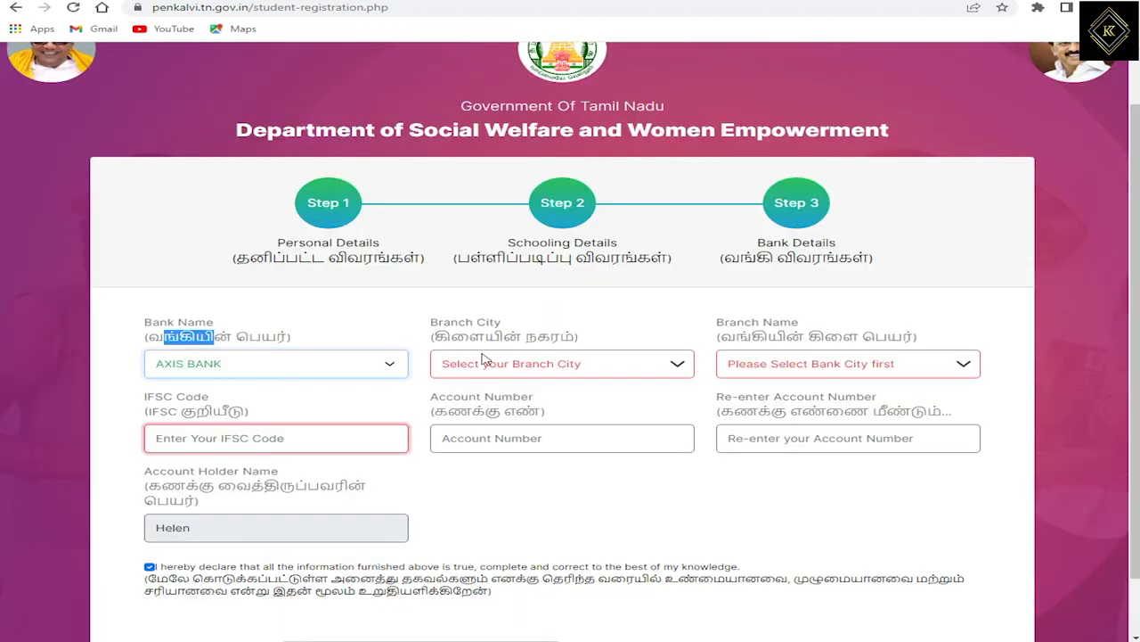
Choose MECHERY as the branch city and MECHERI as the branch.
click(478, 365)
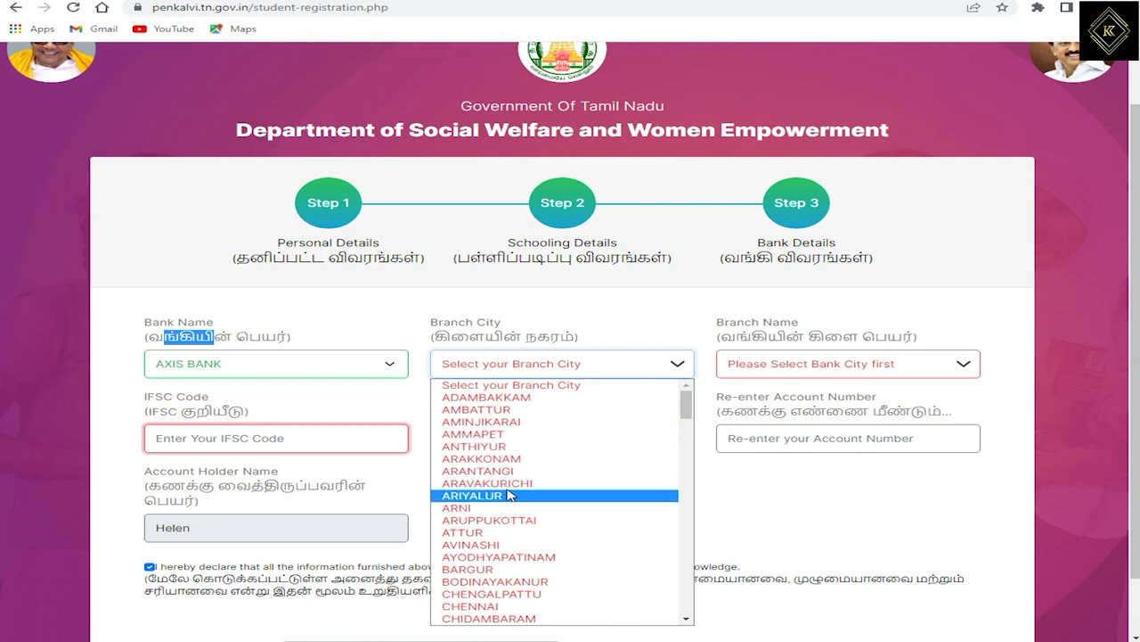
scroll(515, 504, down, 3)
scroll(515, 504, down, 5)
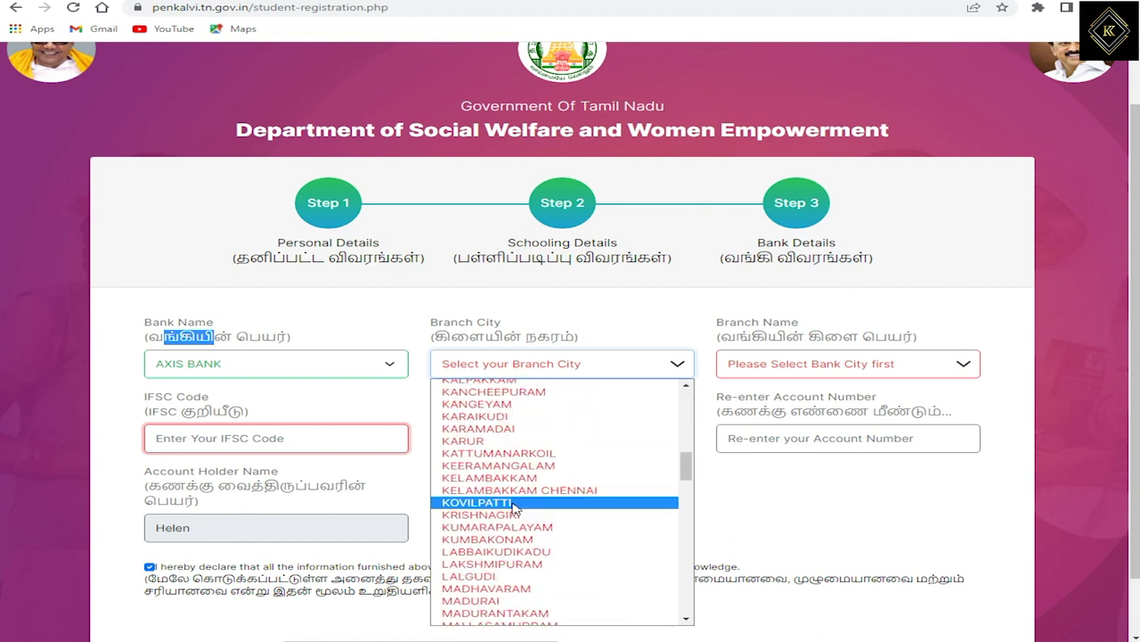
key(m)
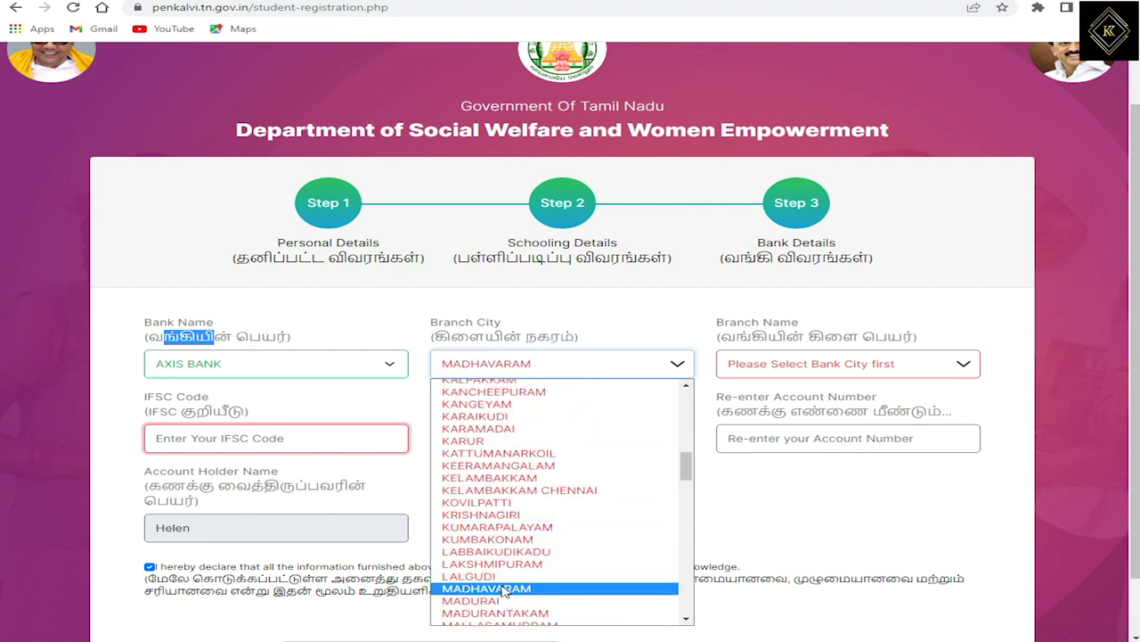
scroll(506, 590, down, 5)
scroll(508, 516, up, 2)
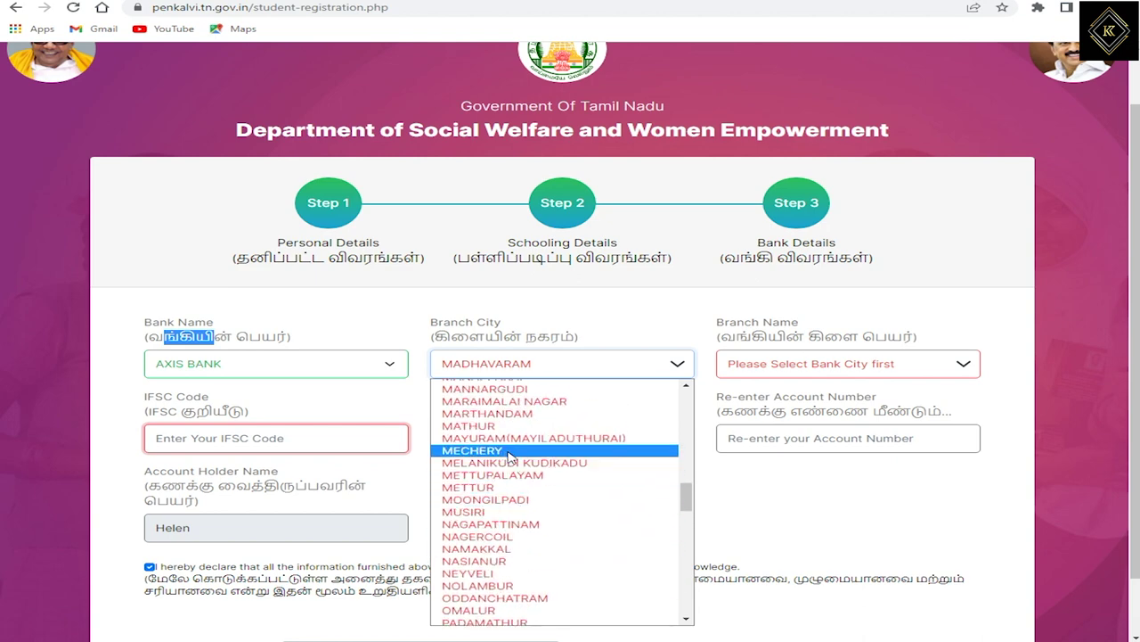
click(509, 452)
click(768, 367)
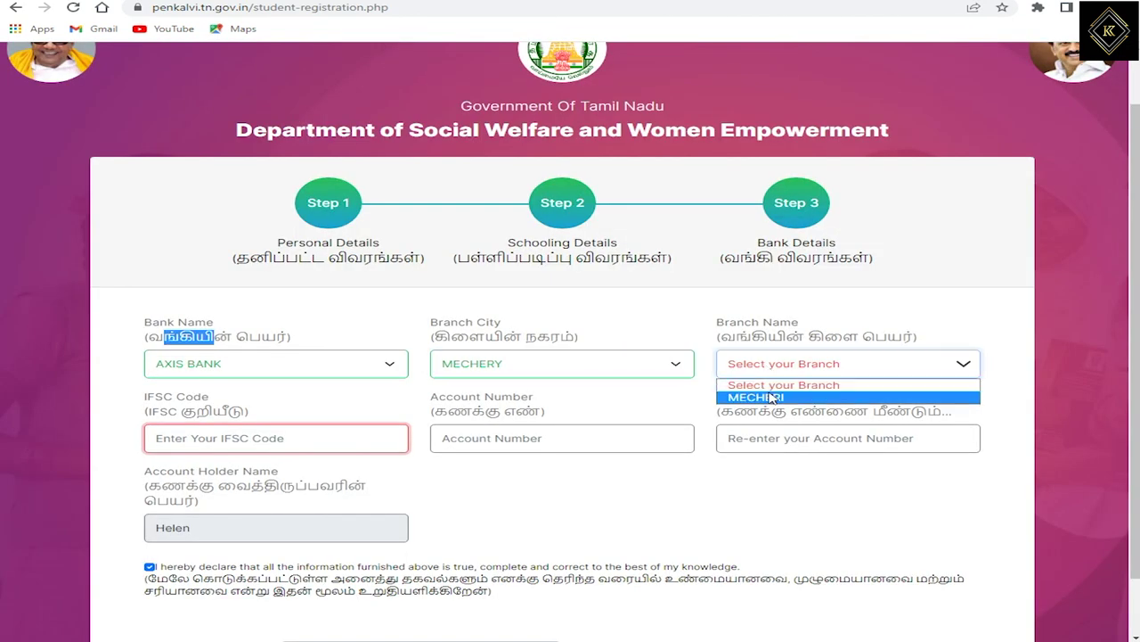
click(771, 397)
click(496, 442)
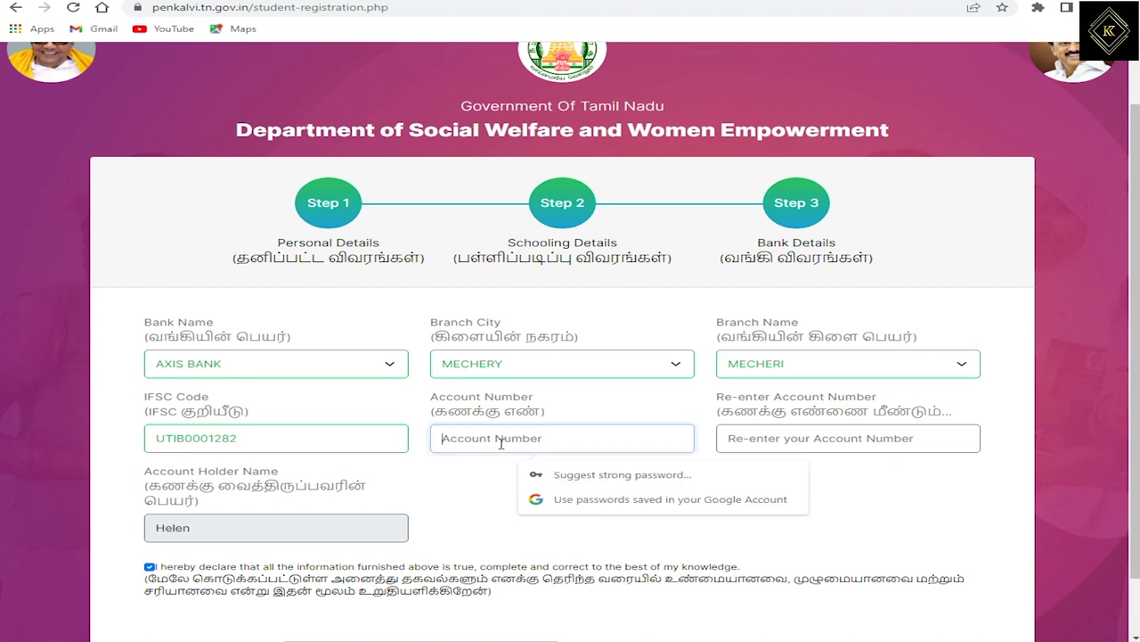
text(90000)
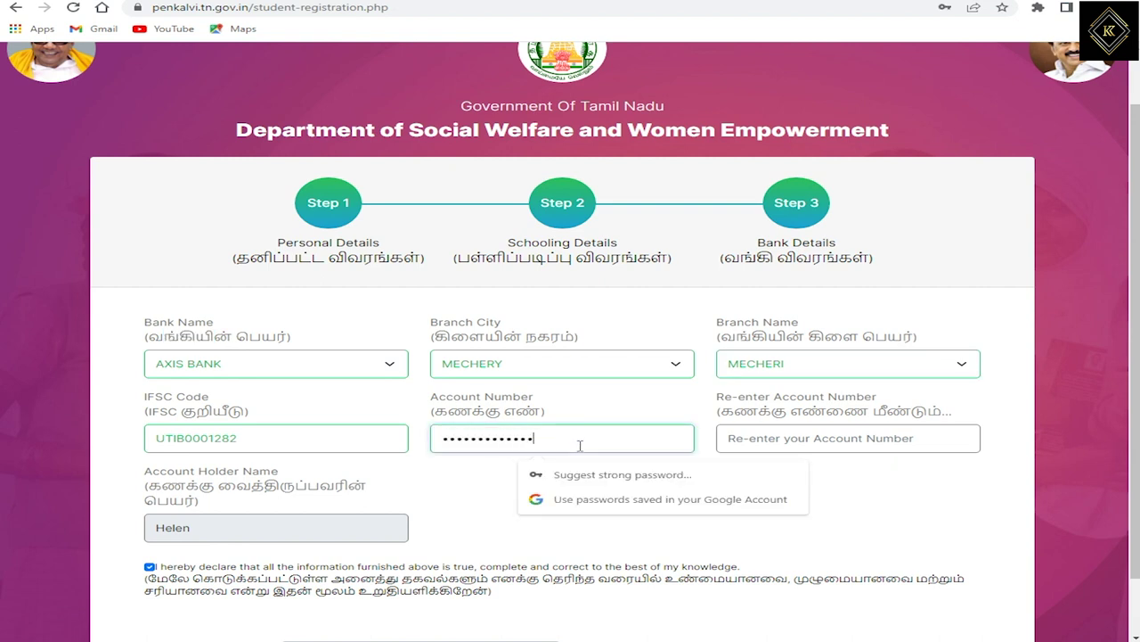
drag(556, 437, 434, 442)
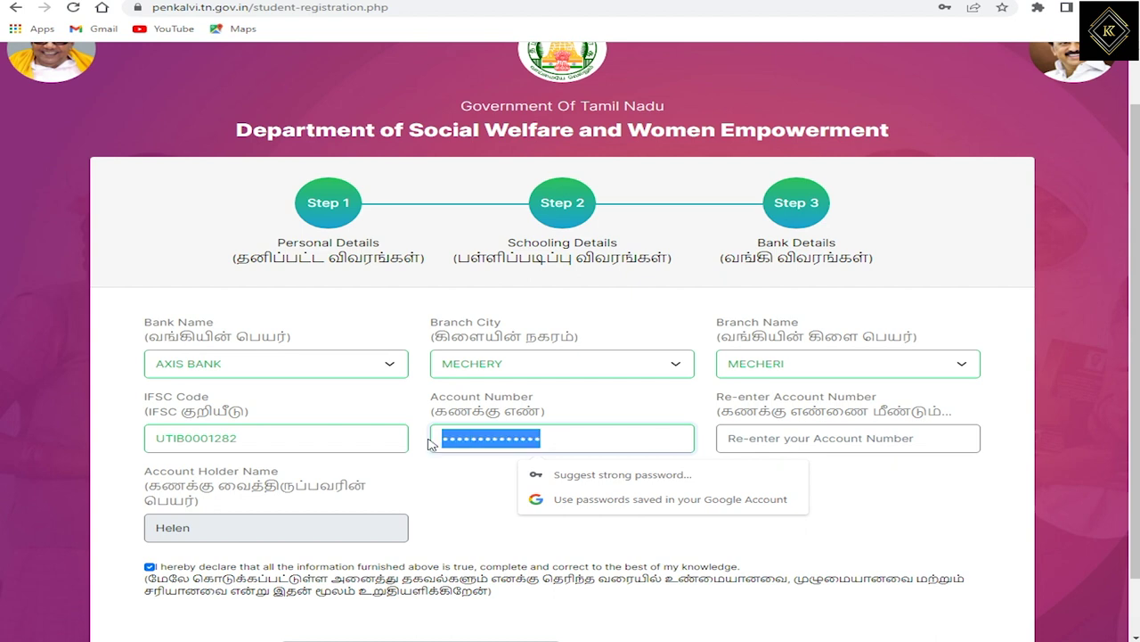
click(748, 438)
key(ctrl+v)
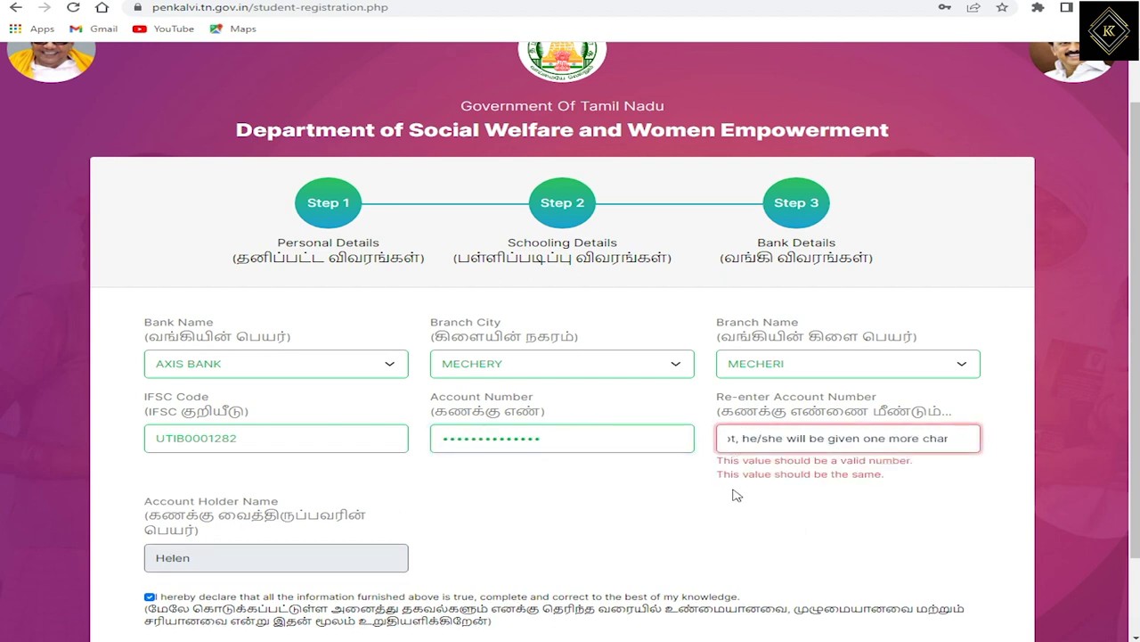
drag(953, 440, 425, 453)
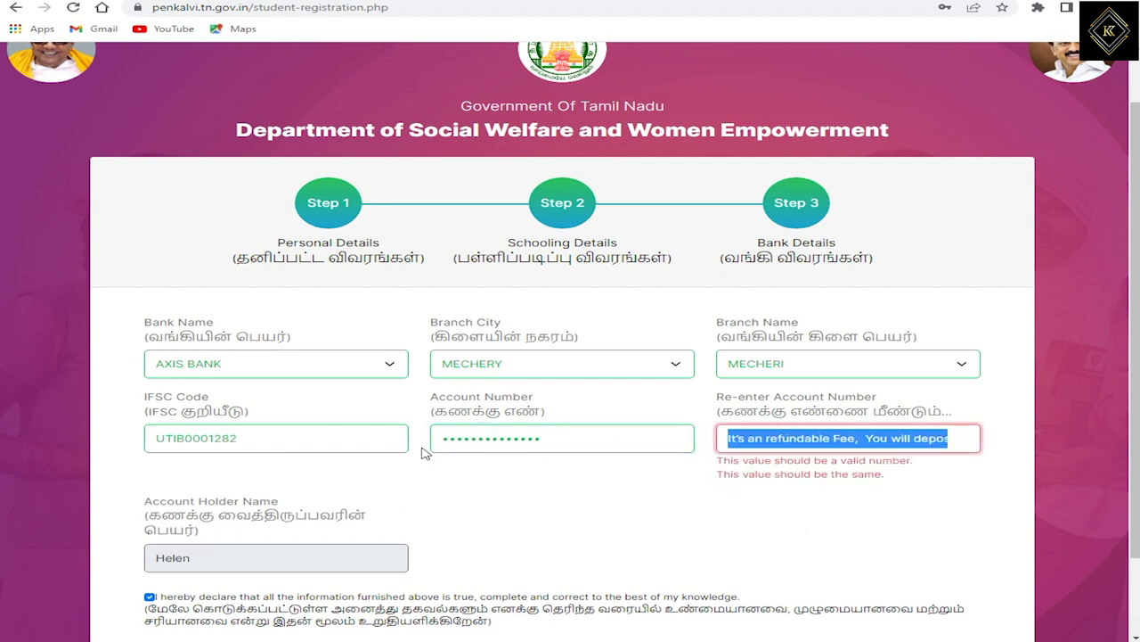
key(BackSpace)
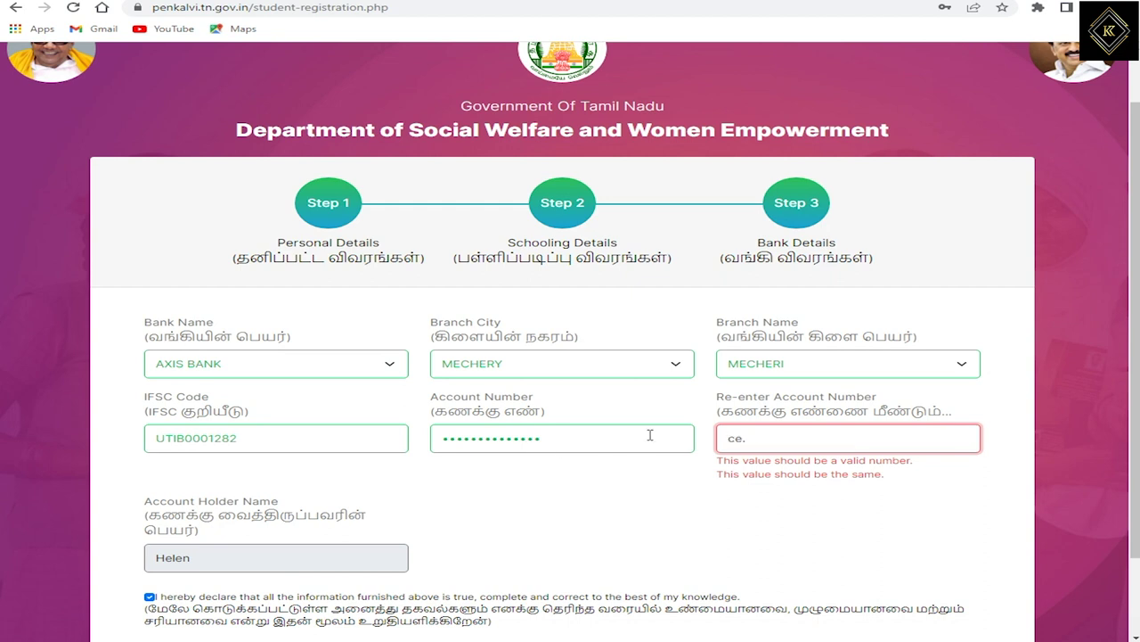
key(Delete)
key(Delete)
key(Delete)
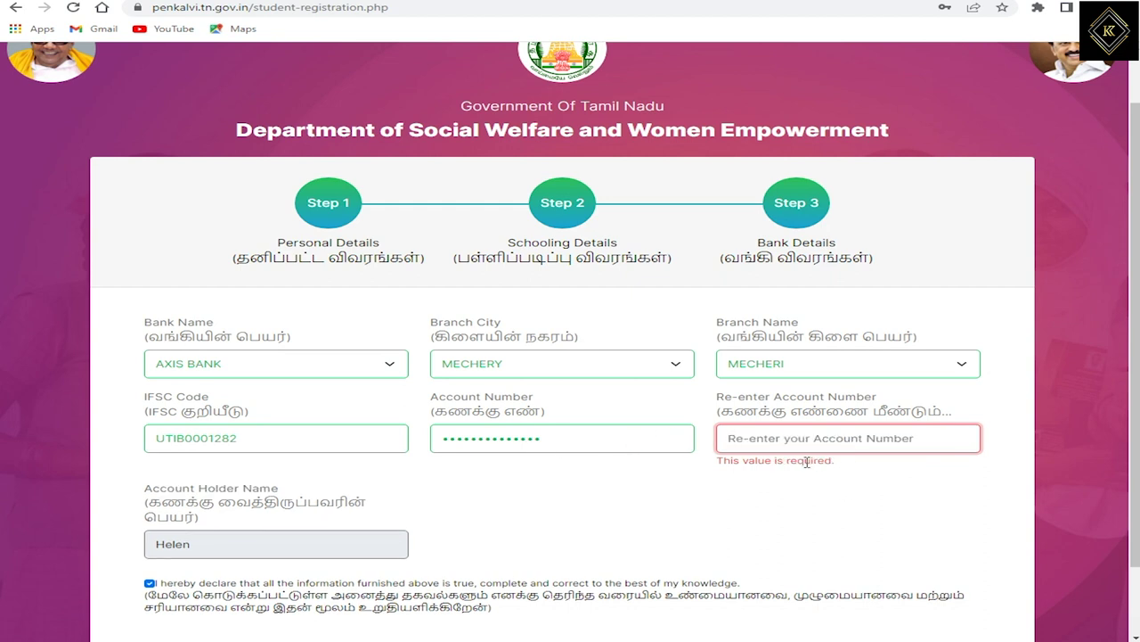
scroll(721, 495, down, 1)
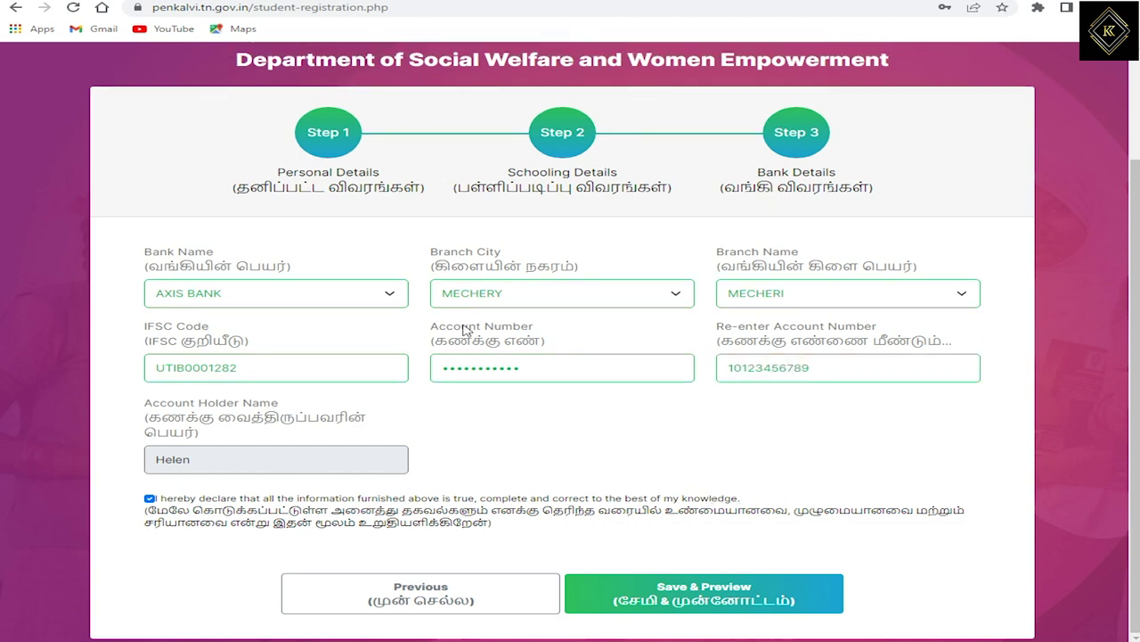
Save the bank details, decline the browser's password prompt, review the preview and complete registration.
click(718, 600)
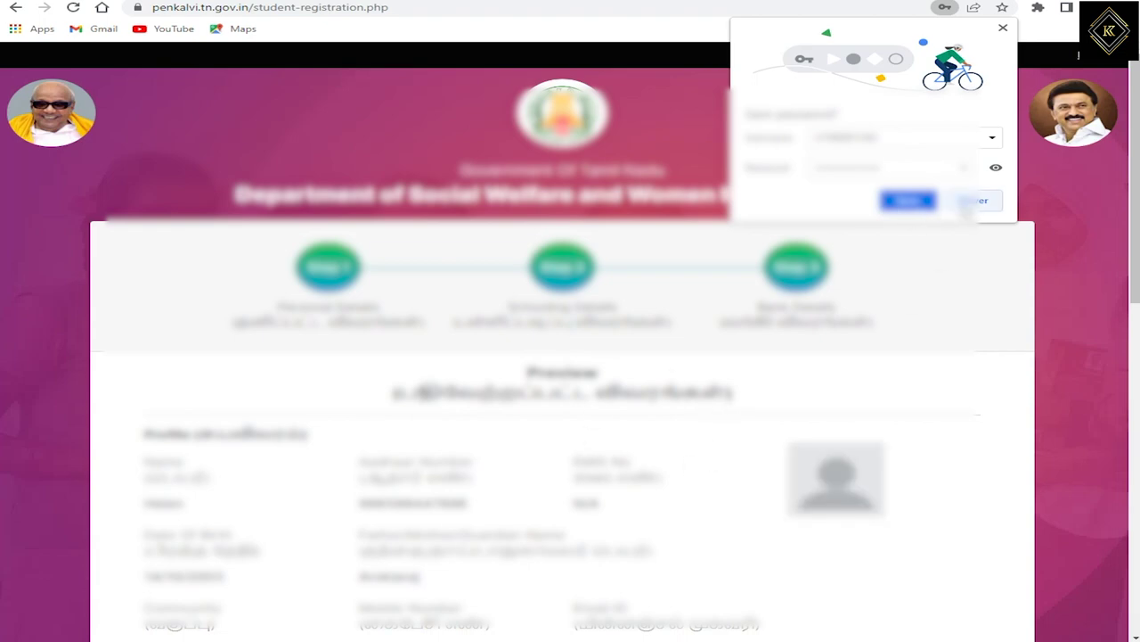
click(969, 202)
scroll(430, 355, down, 5)
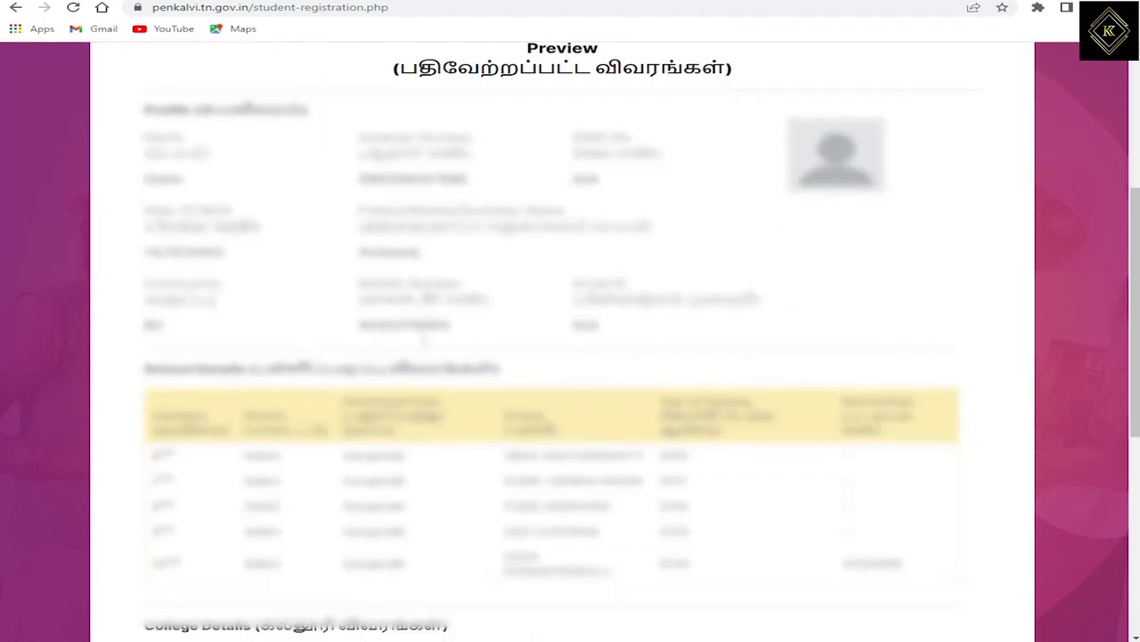
scroll(430, 356, down, 4)
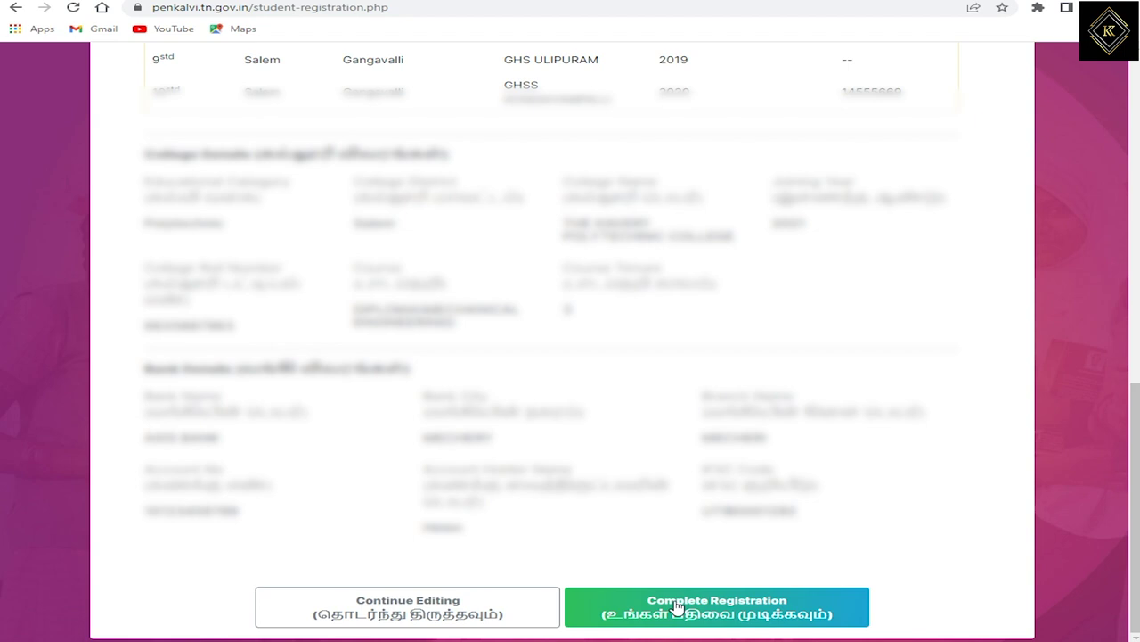
click(677, 607)
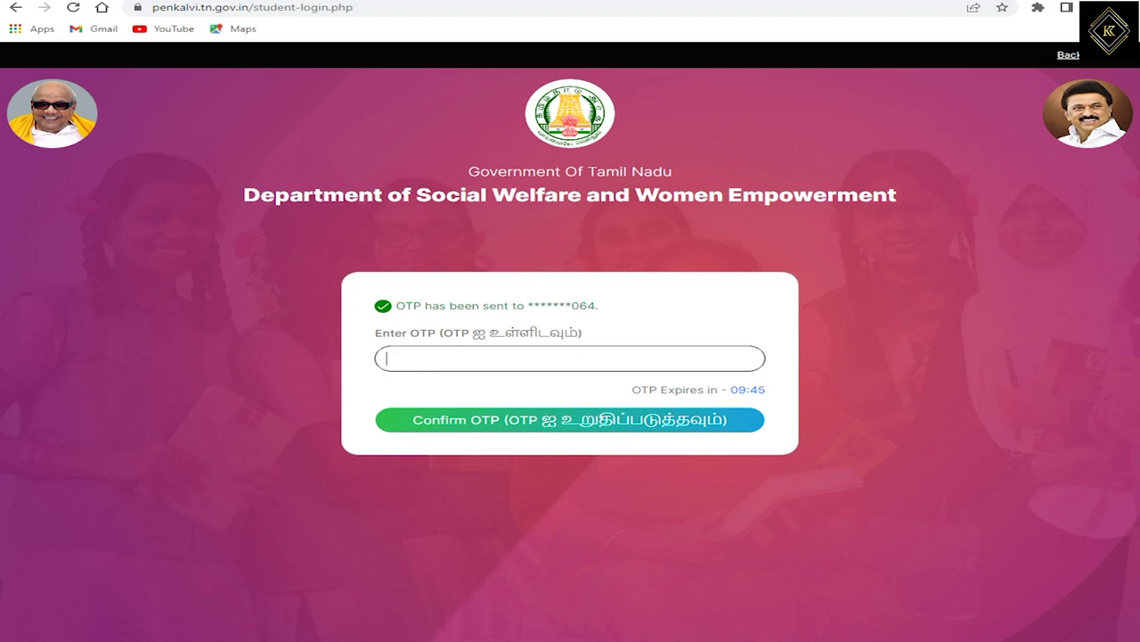
Enter the received one-time code in Enter OTP and confirm it.
click(597, 428)
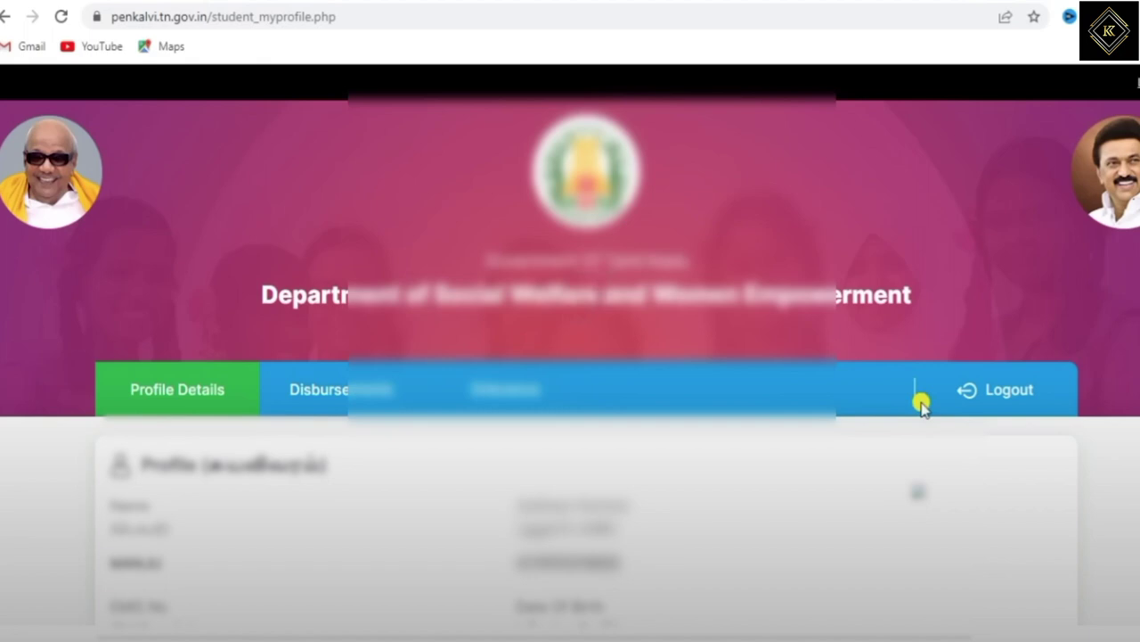
Scroll the profile page to the School Details table showing every row as Pending.
scroll(922, 407, down, 10)
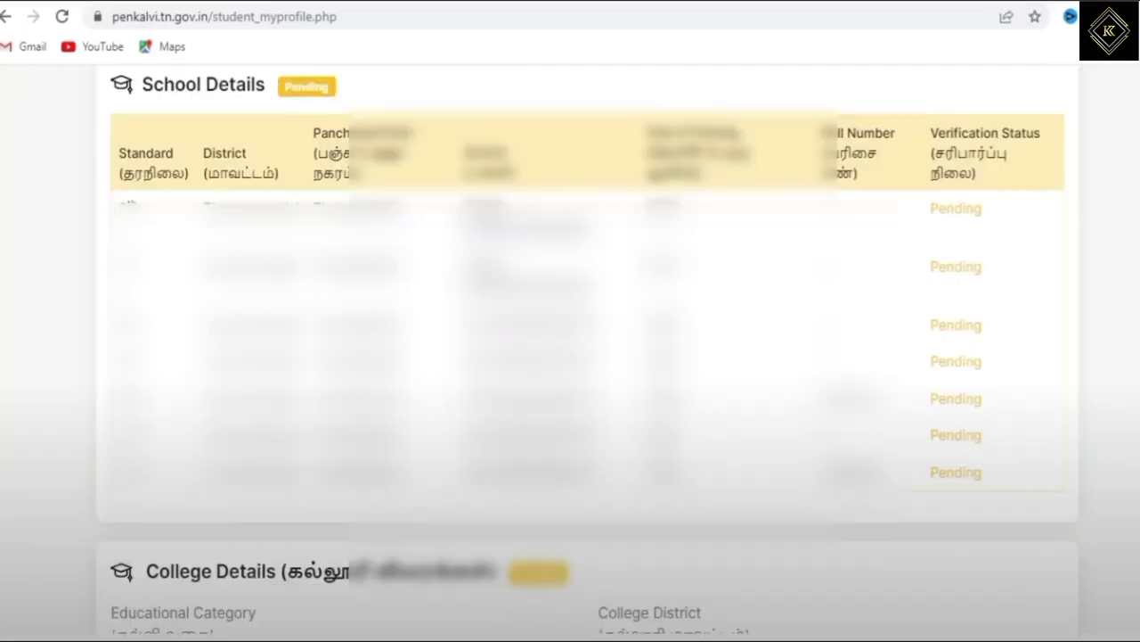